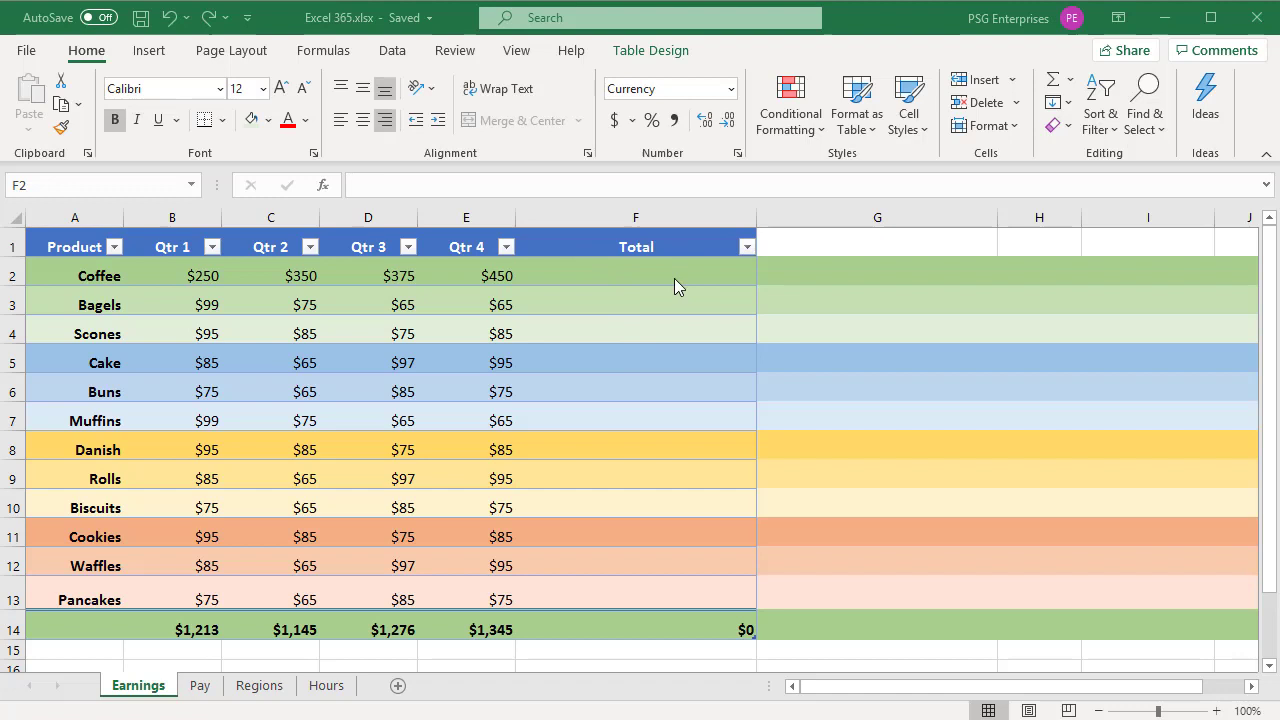
Step: Enter a SUM formula in the Cake row's Total cell that adds that row's Qtr 1 and Qtr 2 values
click(629, 374)
text(=)
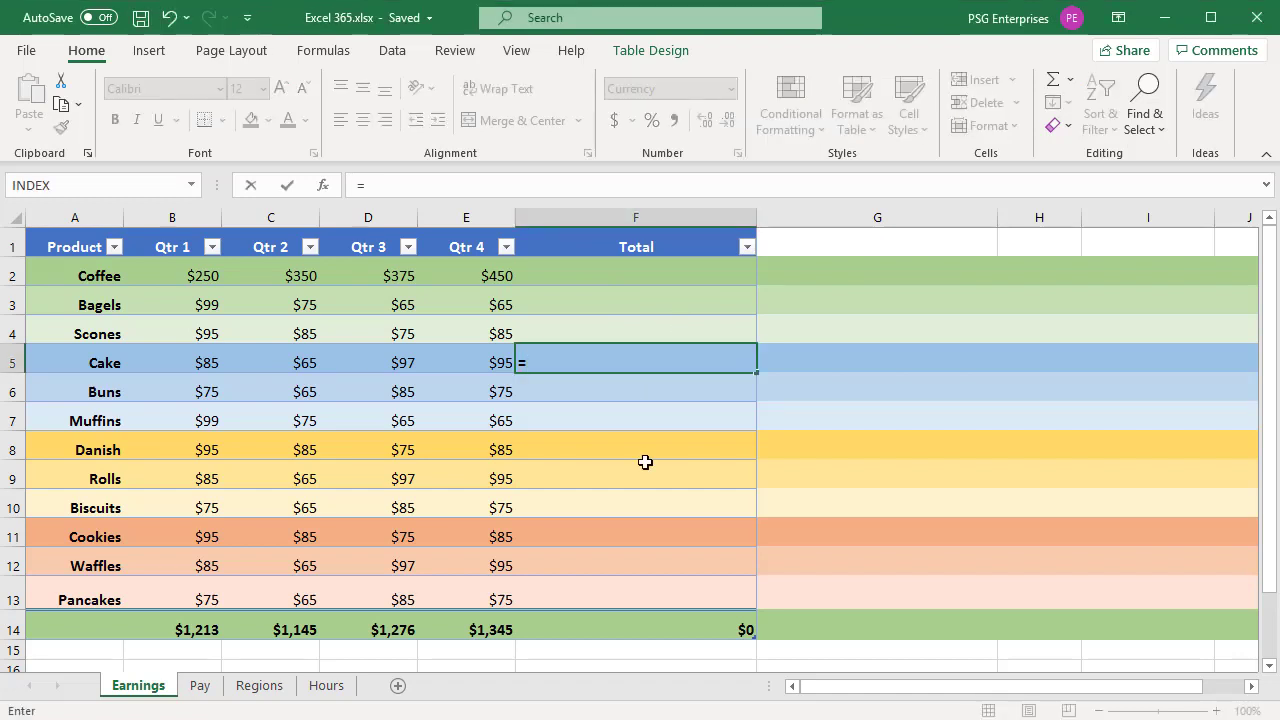
text(SUM)
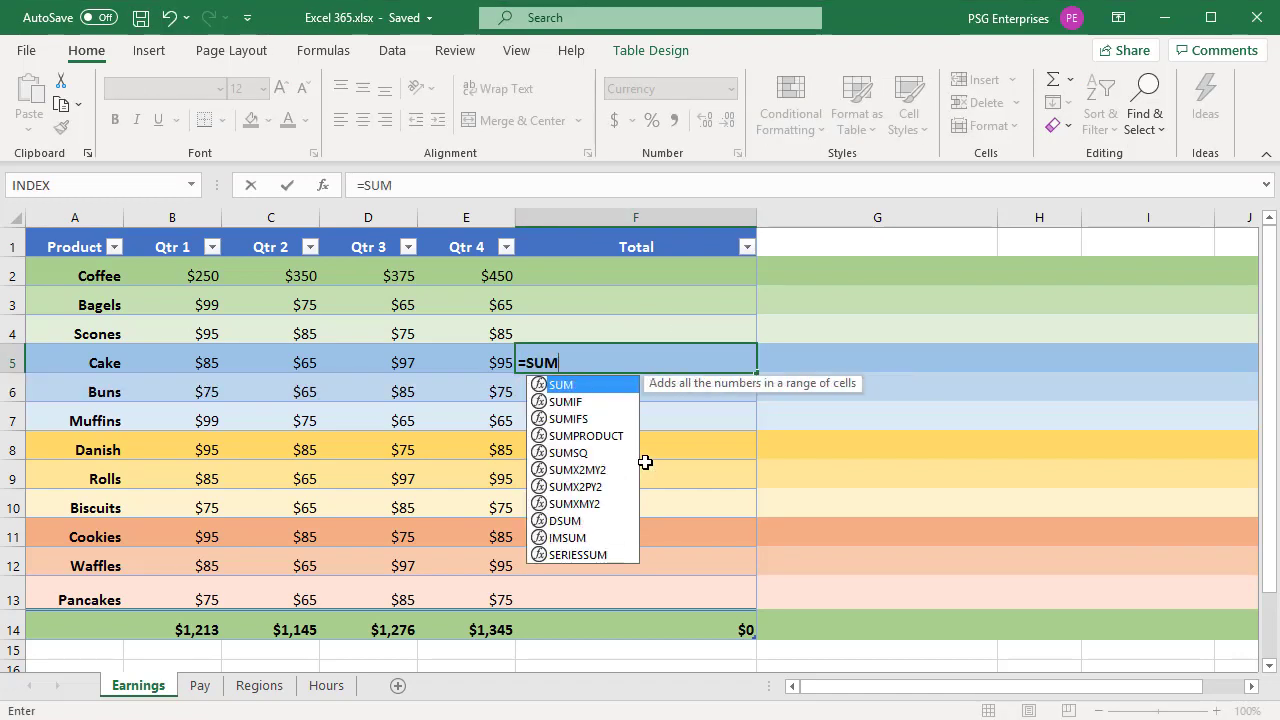
text(()
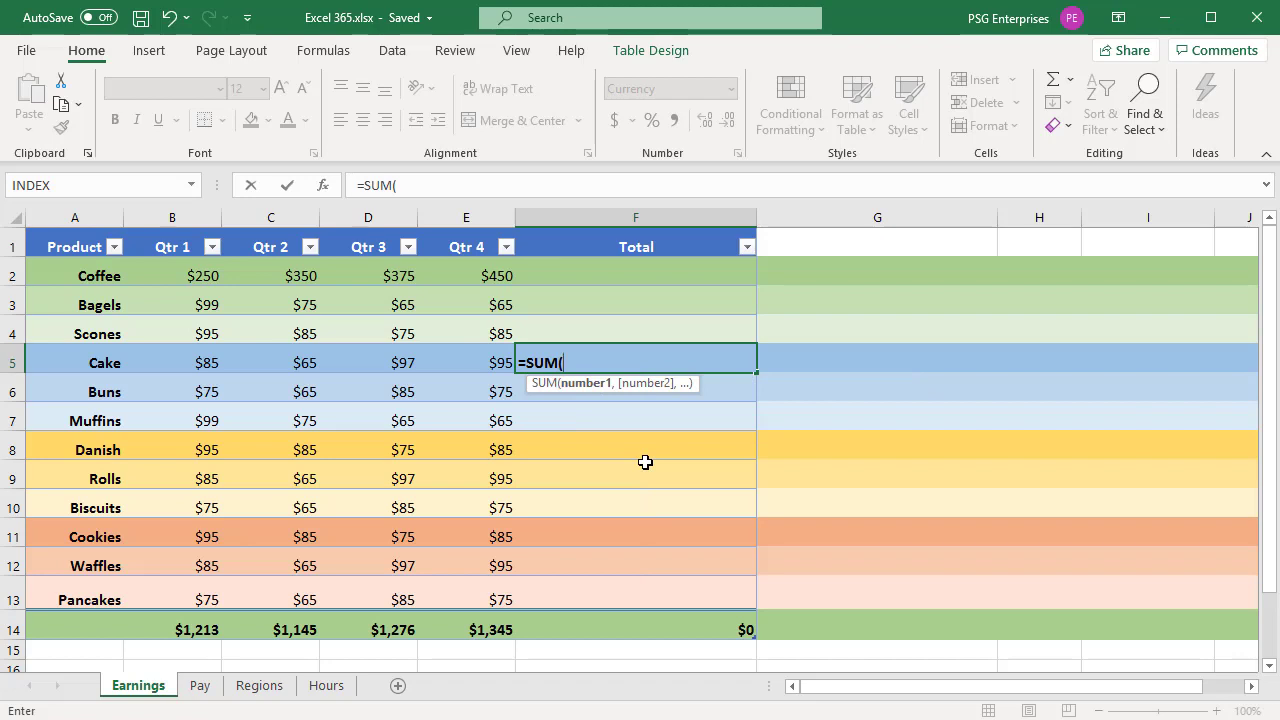
click(202, 364)
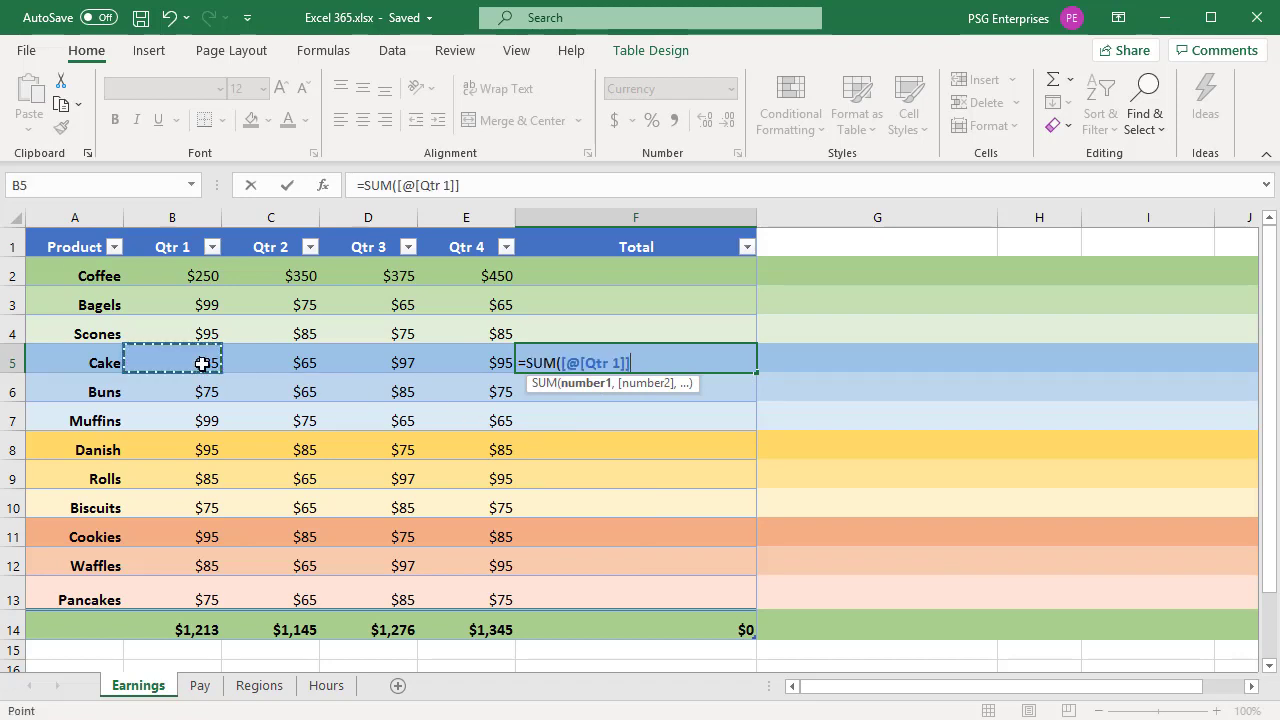
text(,)
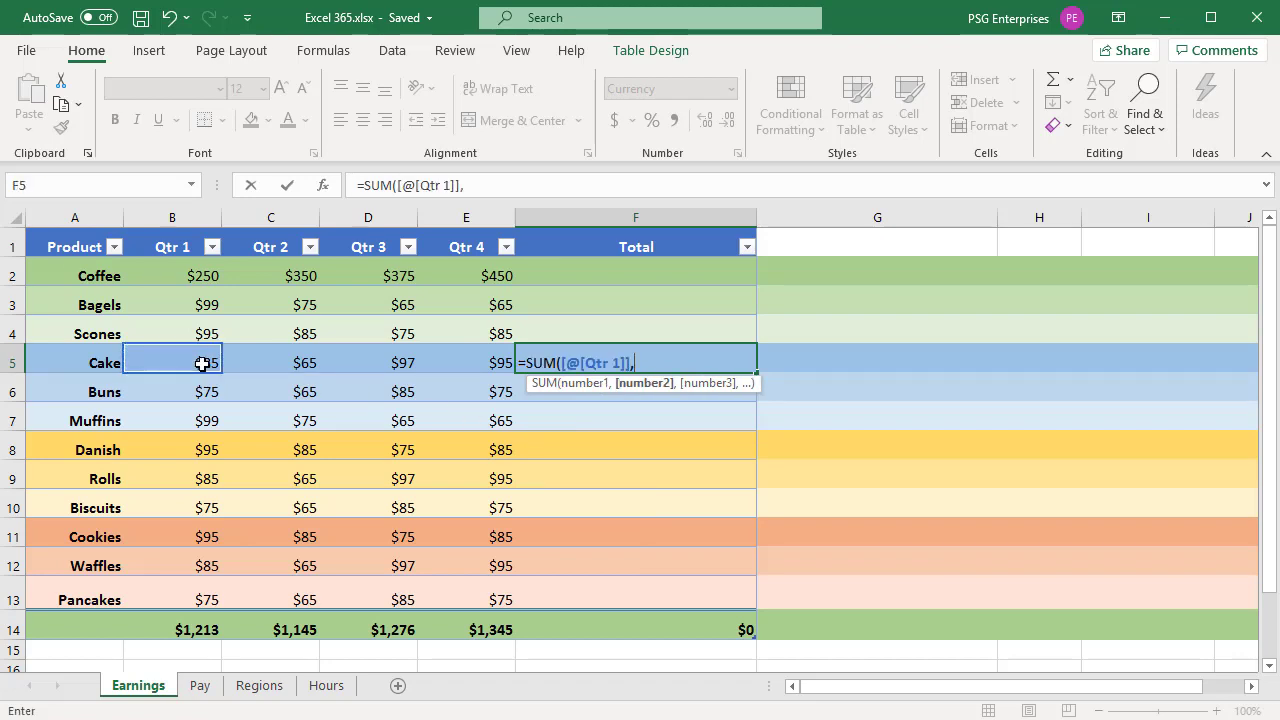
click(277, 363)
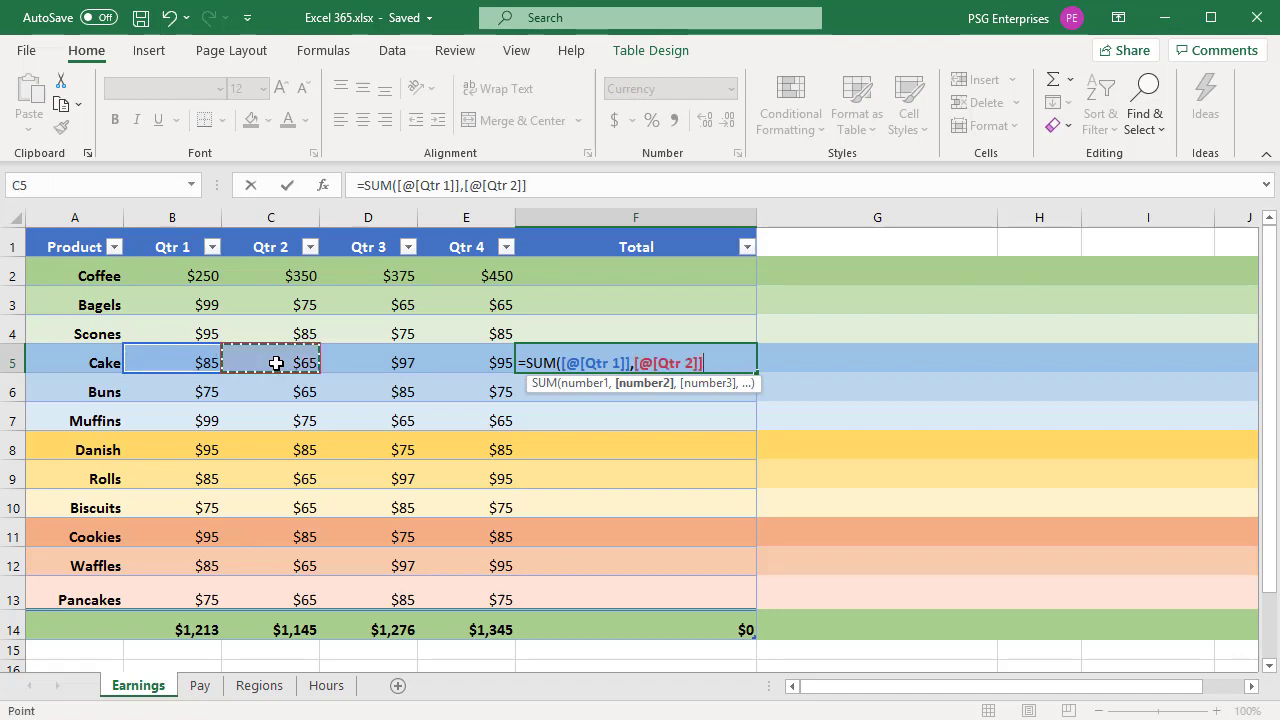
text())
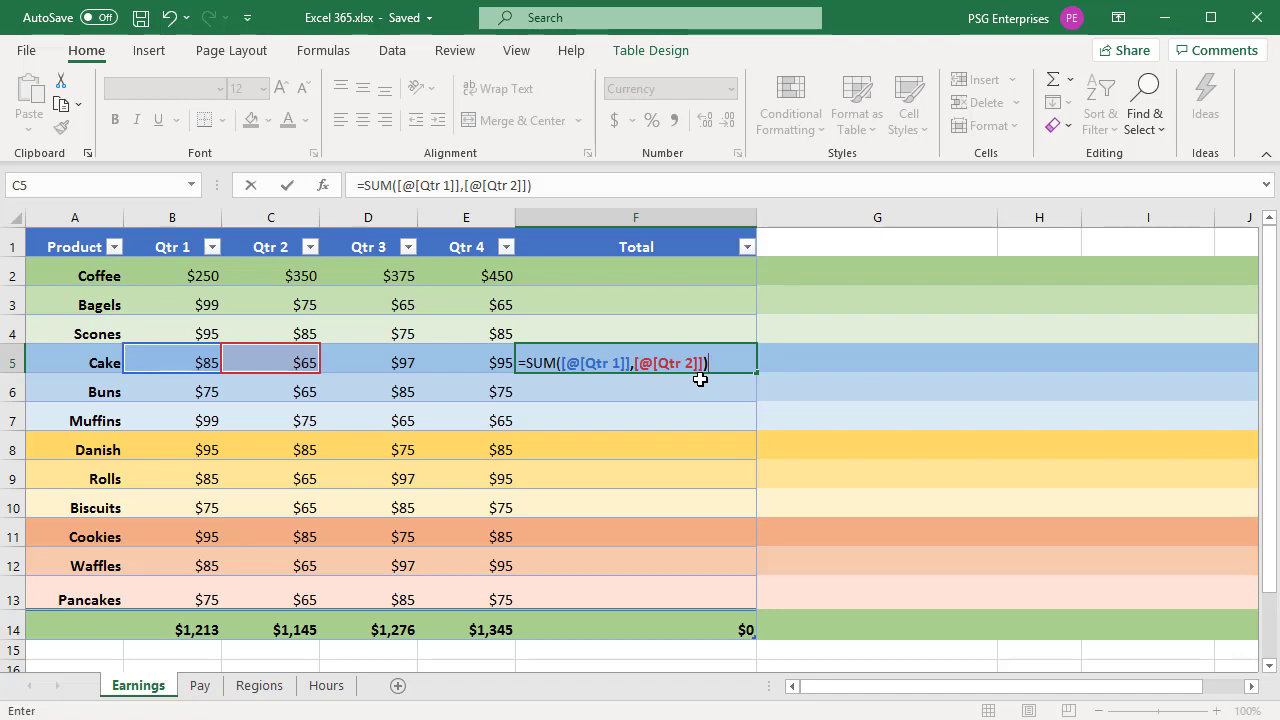
key(Return)
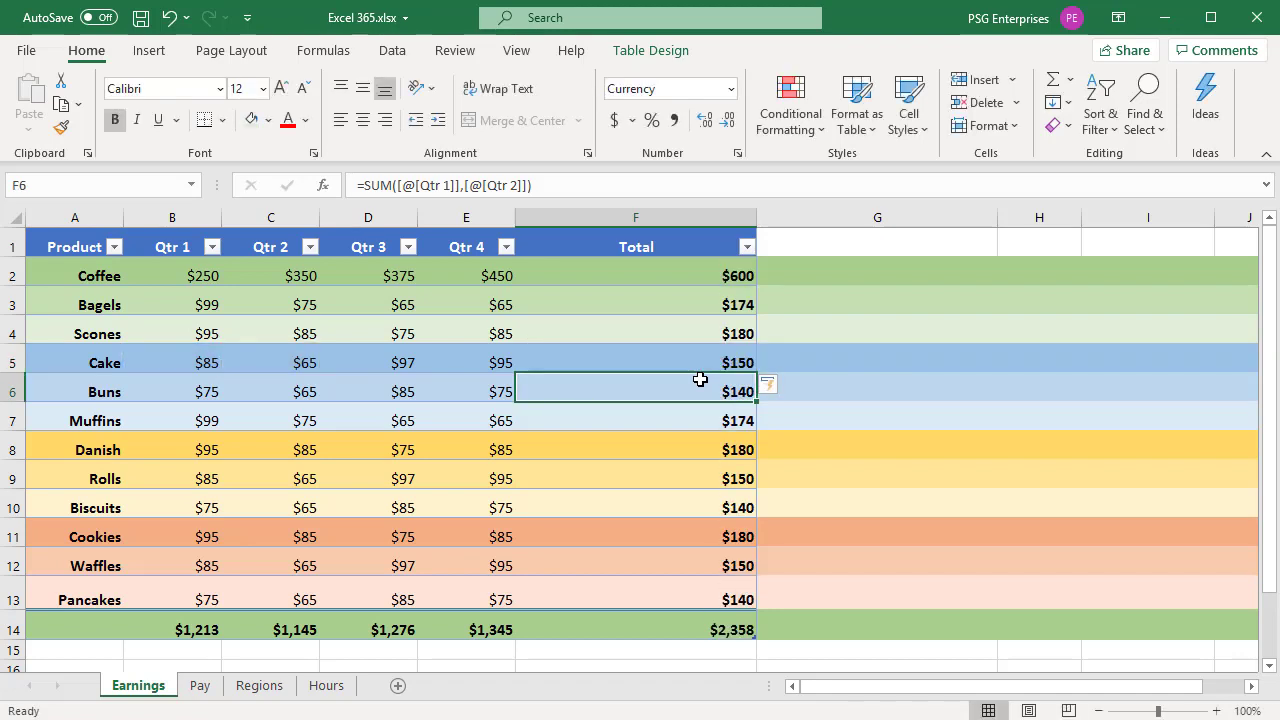
Step: Examine the Total column formulas in the Bagels, Cake and Muffins rows without changing them
double_click(580, 304)
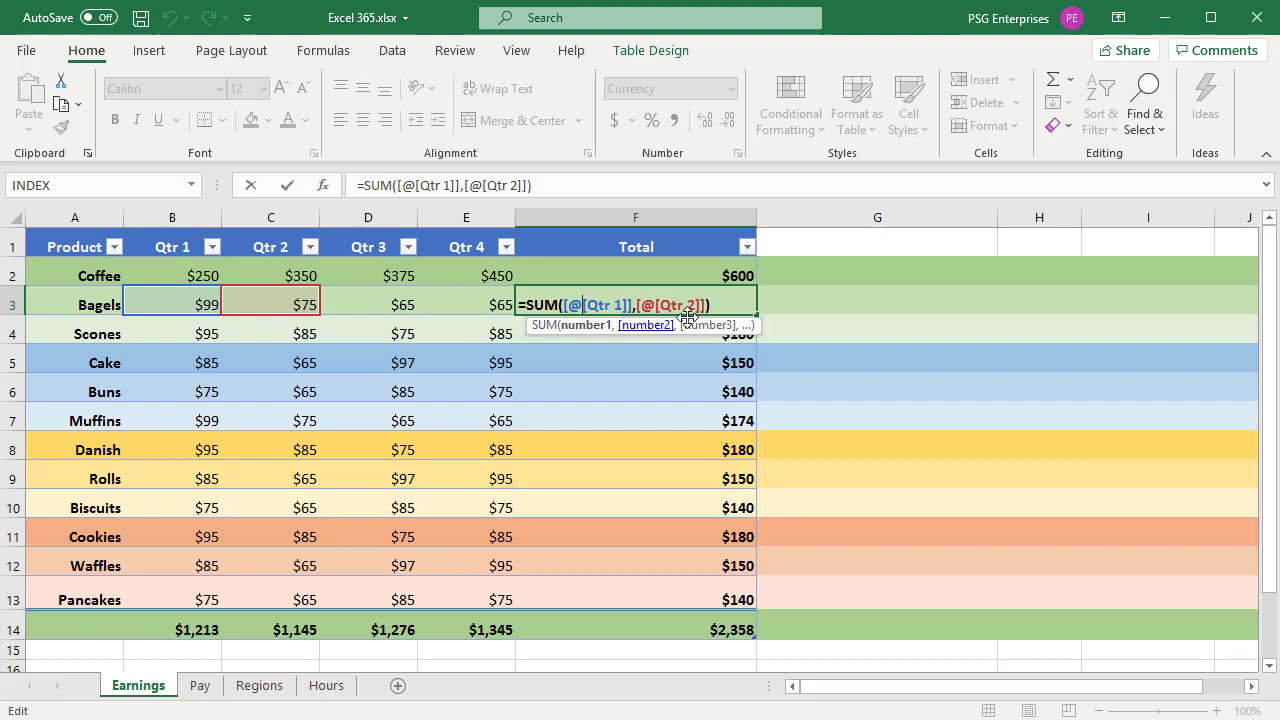
double_click(690, 366)
key(Escape)
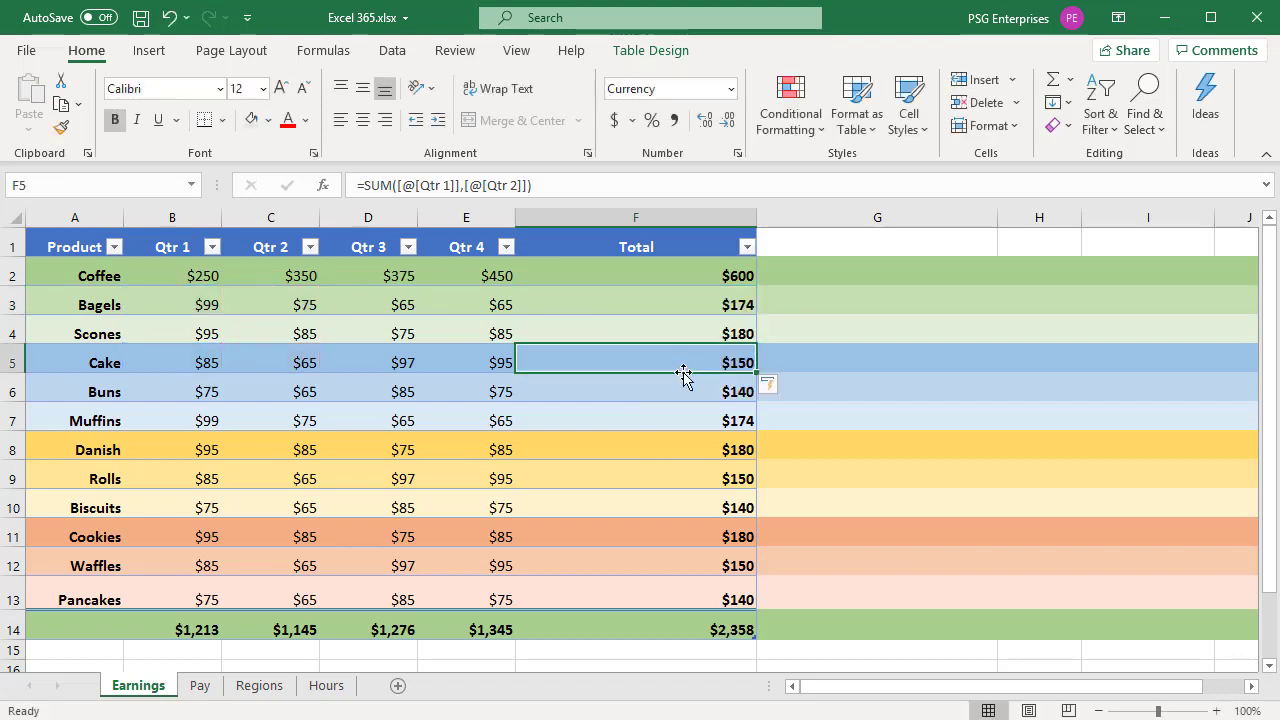
double_click(611, 421)
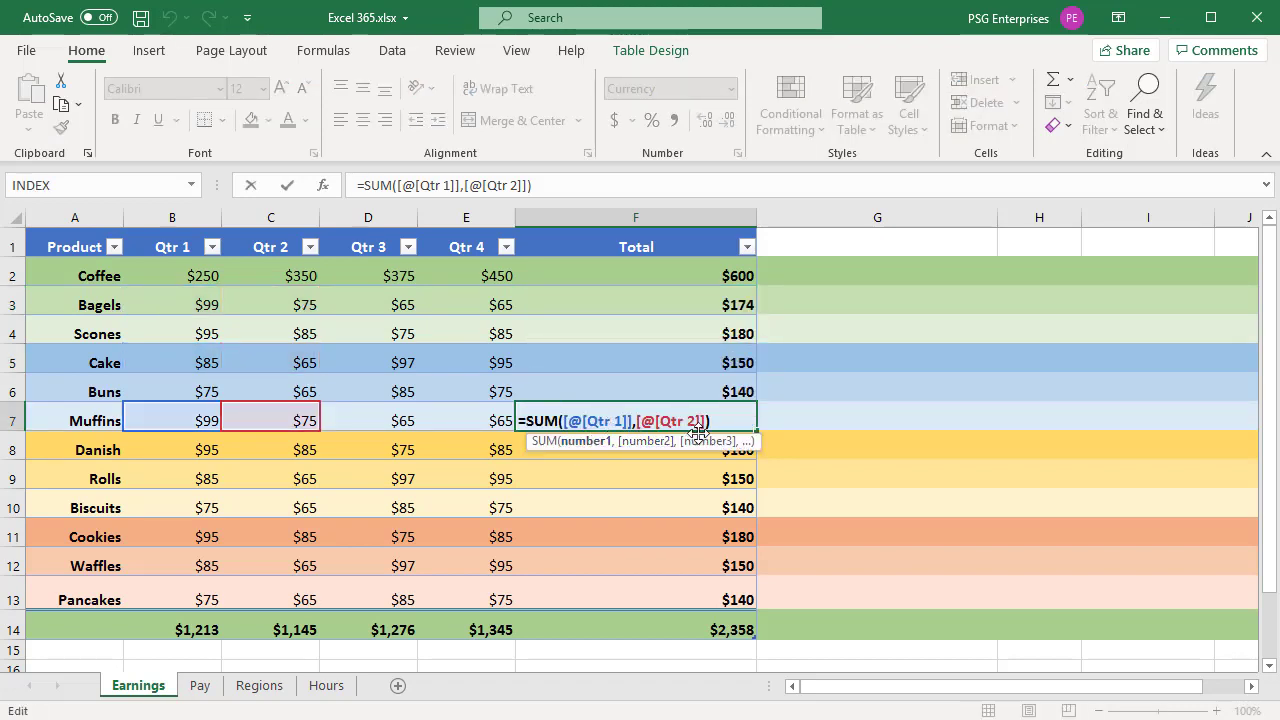
key(ctrl+Return)
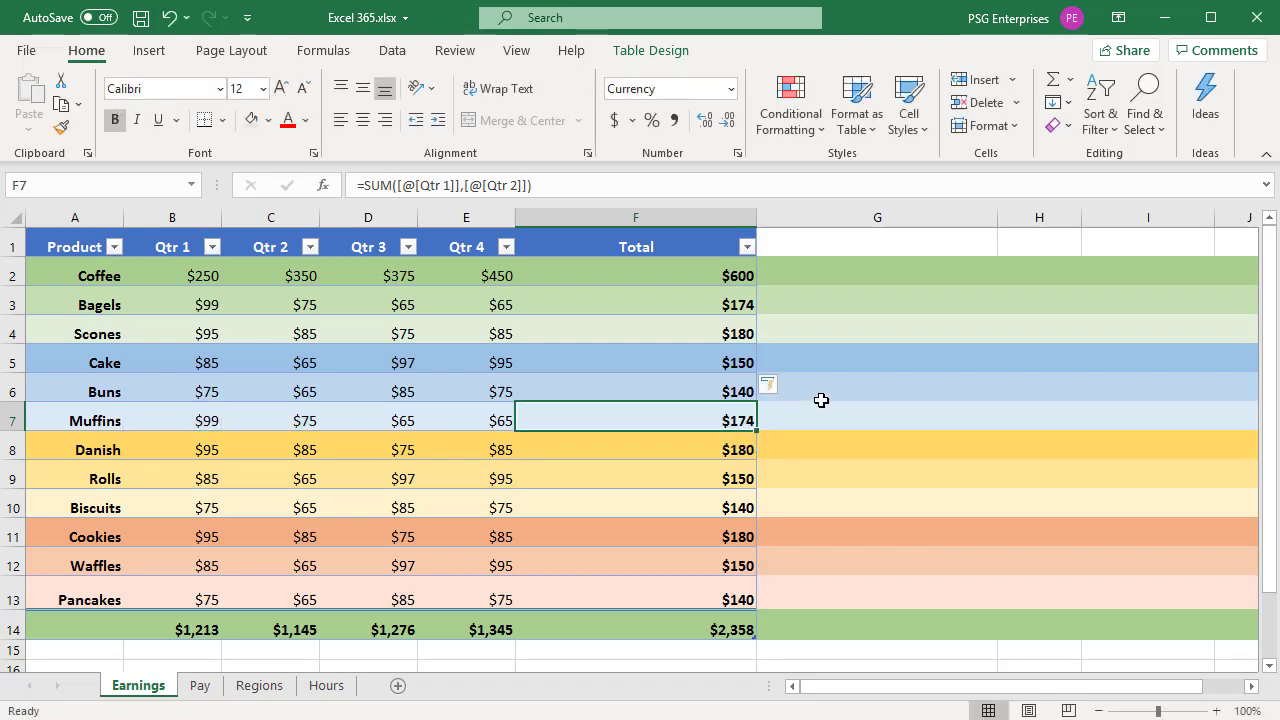
Step: Enter an AVERAGE formula in cell G3 covering Qtr 1 through Qtr 4 of the Bagels row
double_click(803, 357)
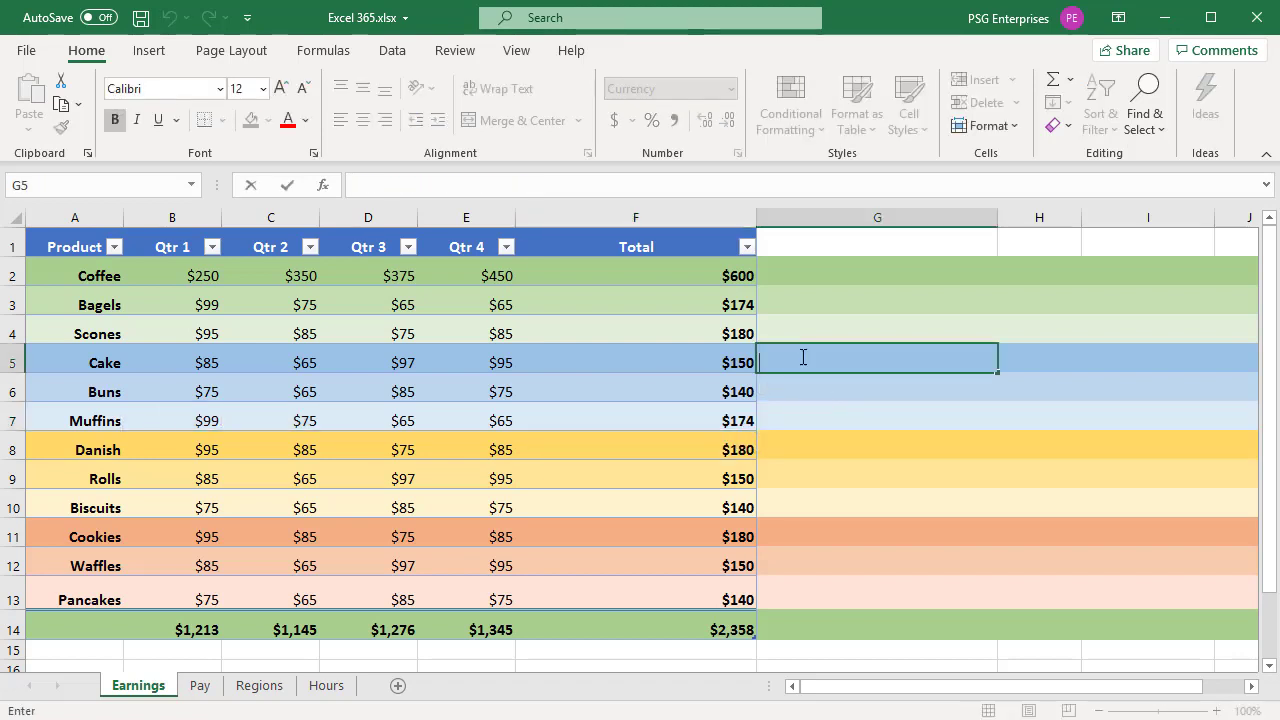
double_click(801, 306)
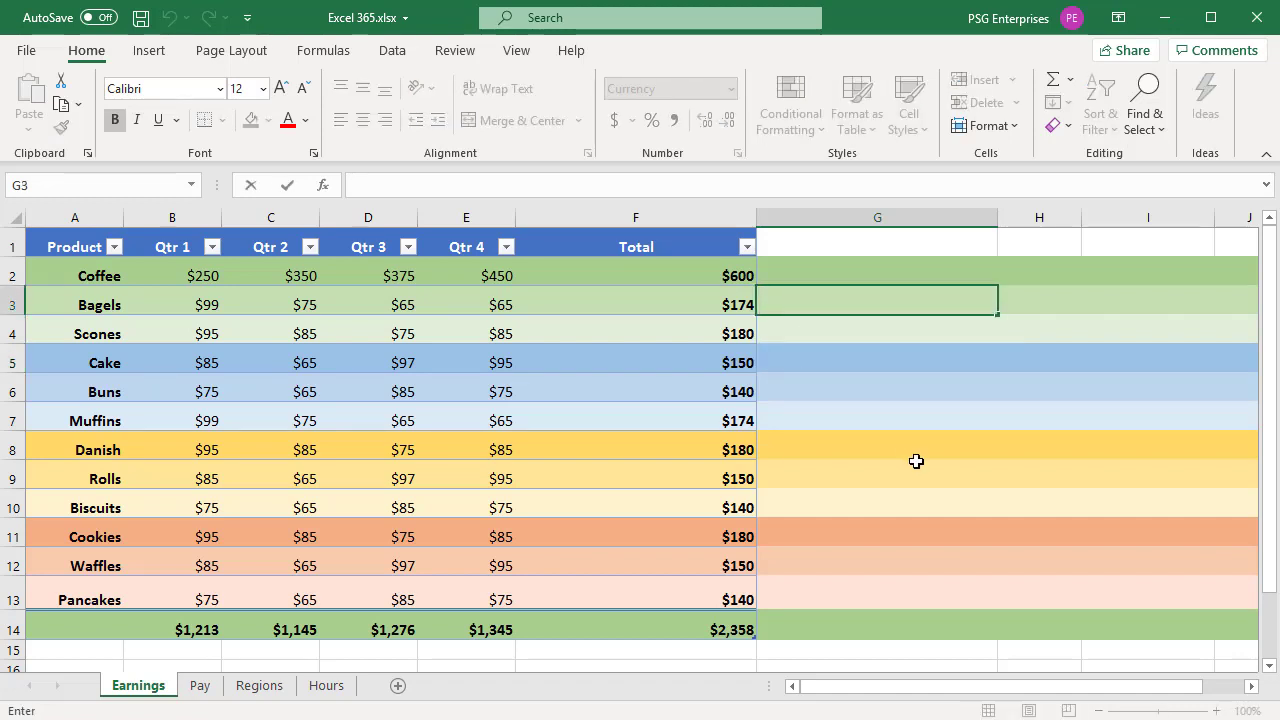
text(=)
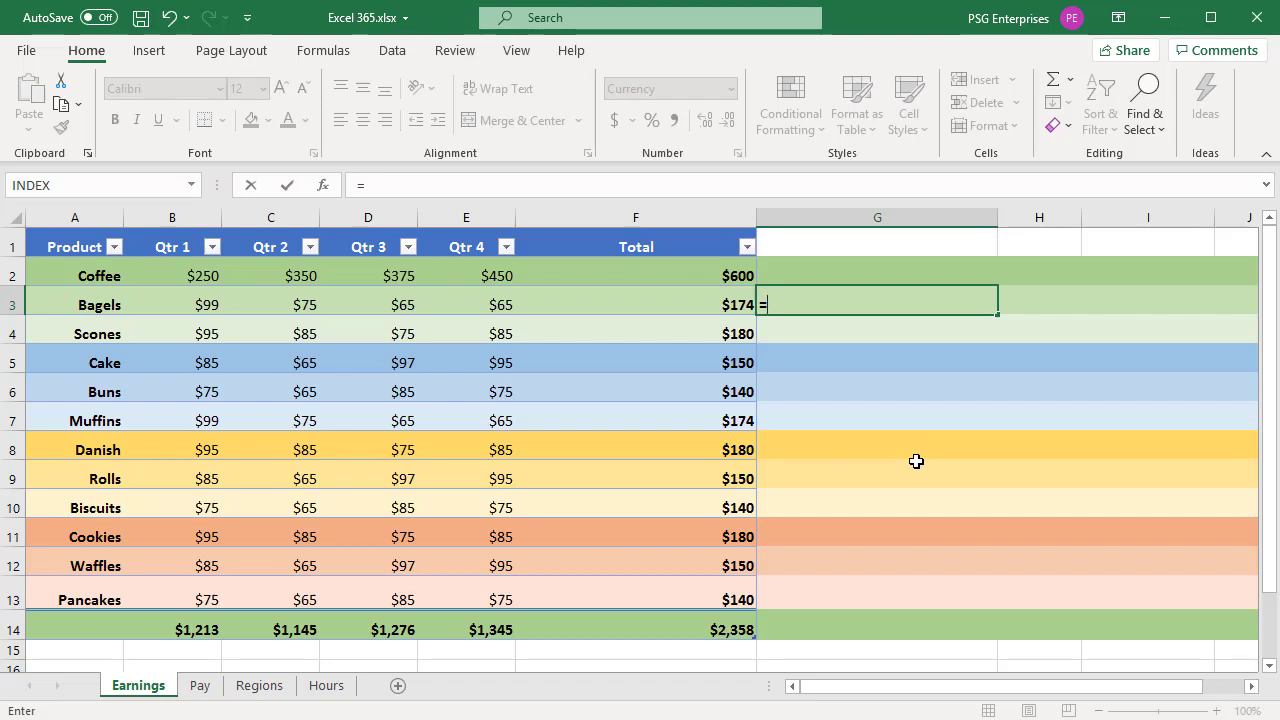
text(Av)
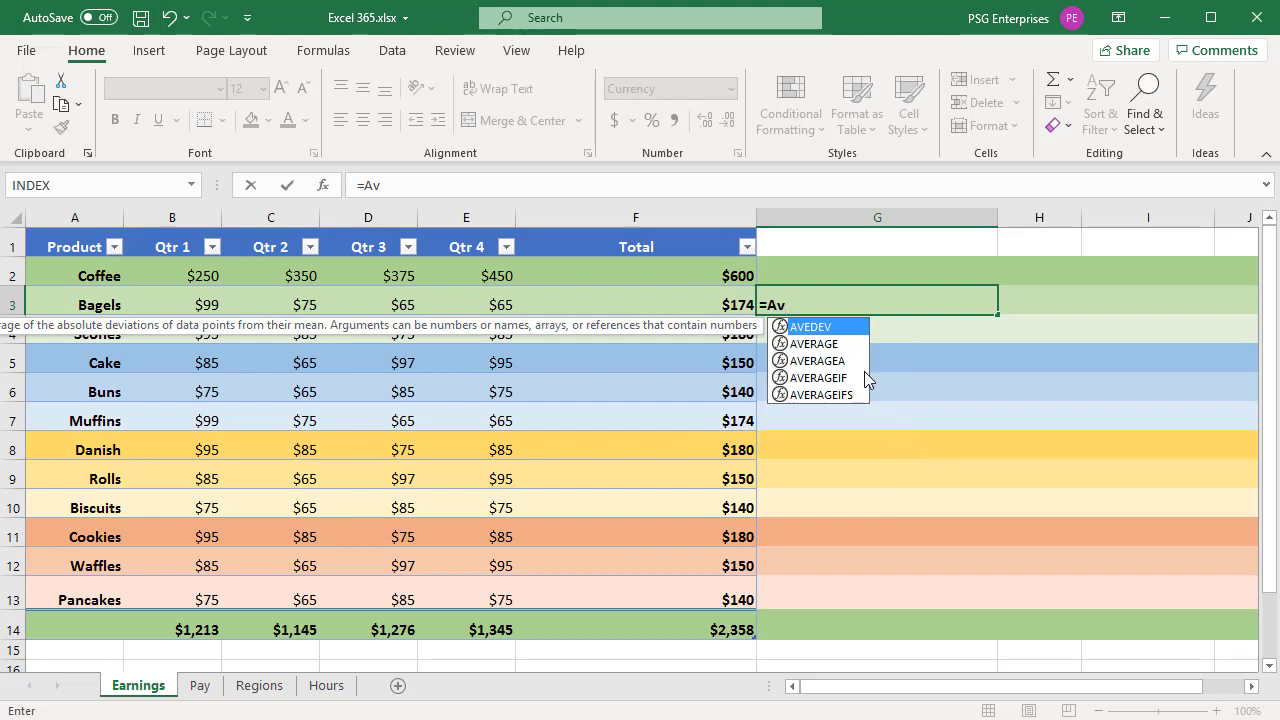
double_click(803, 344)
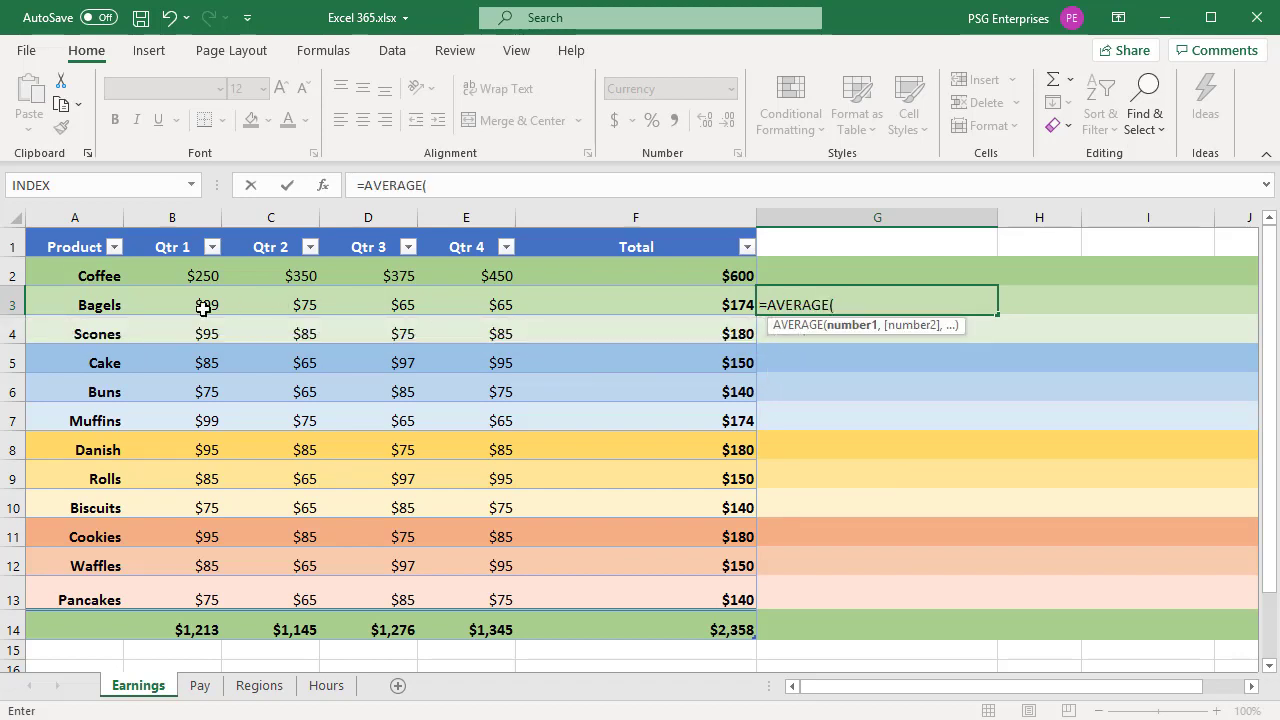
click(203, 309)
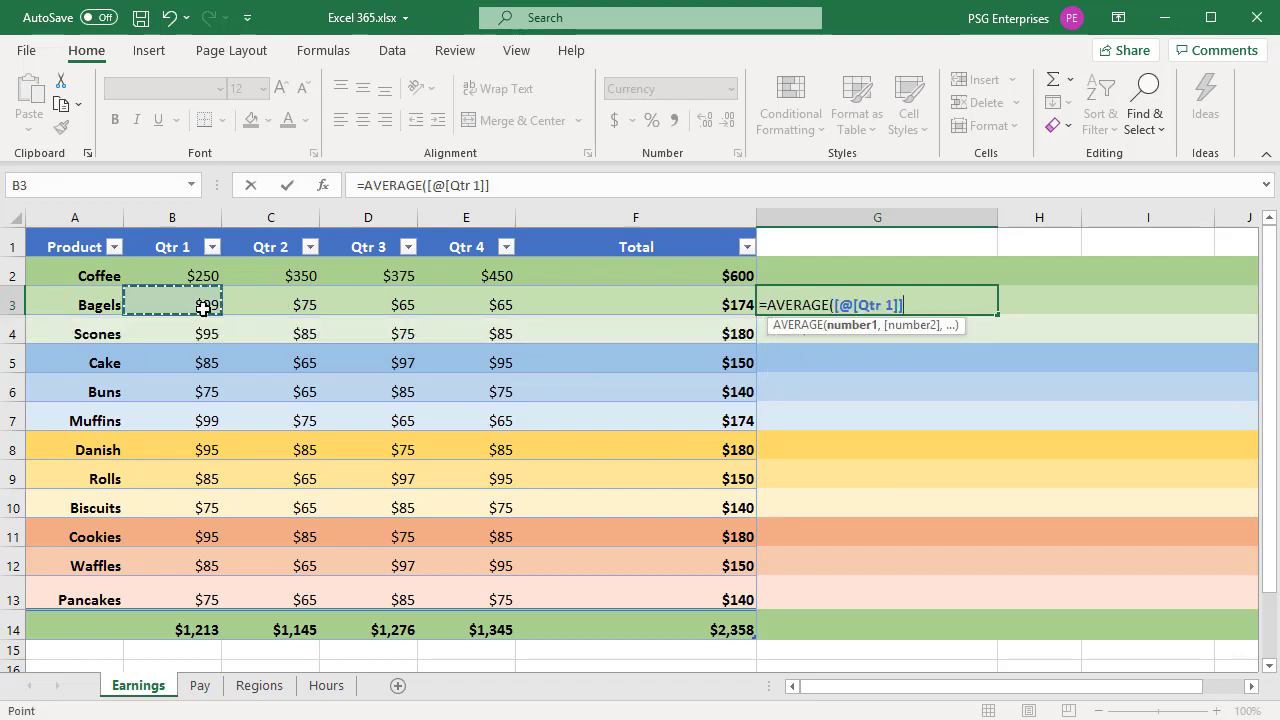
shift+click(463, 305)
text())
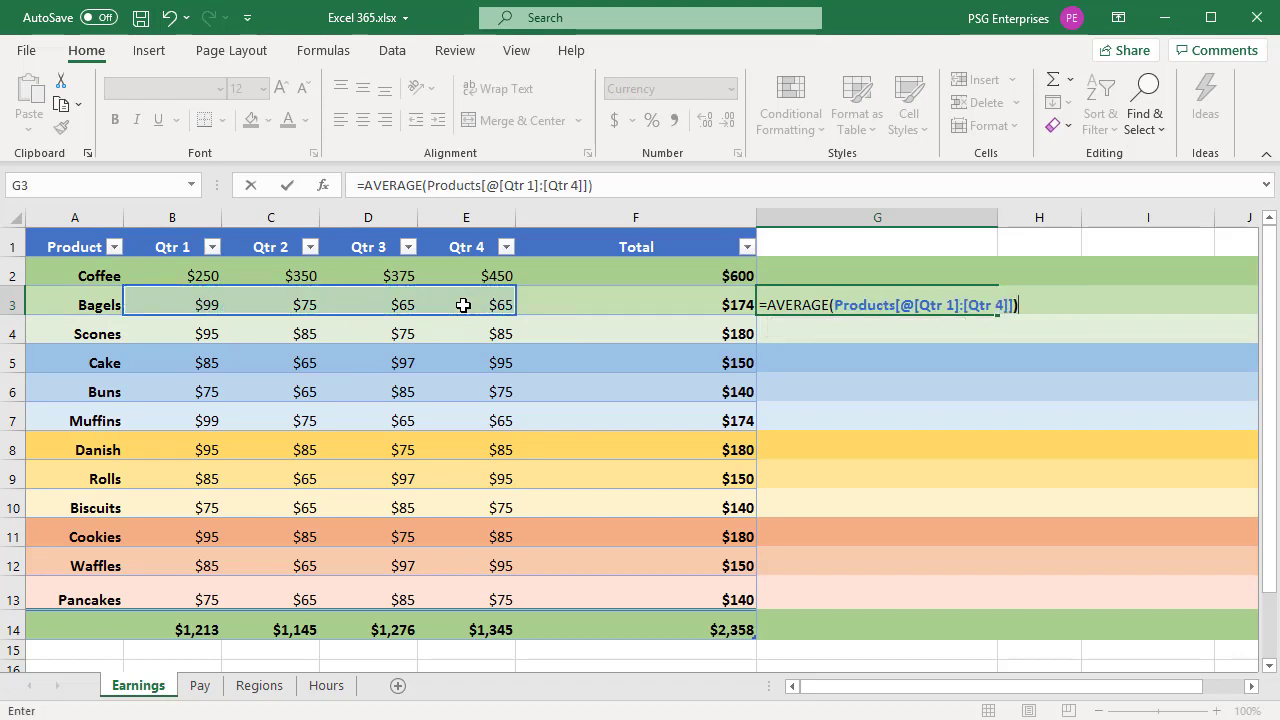
key(Return)
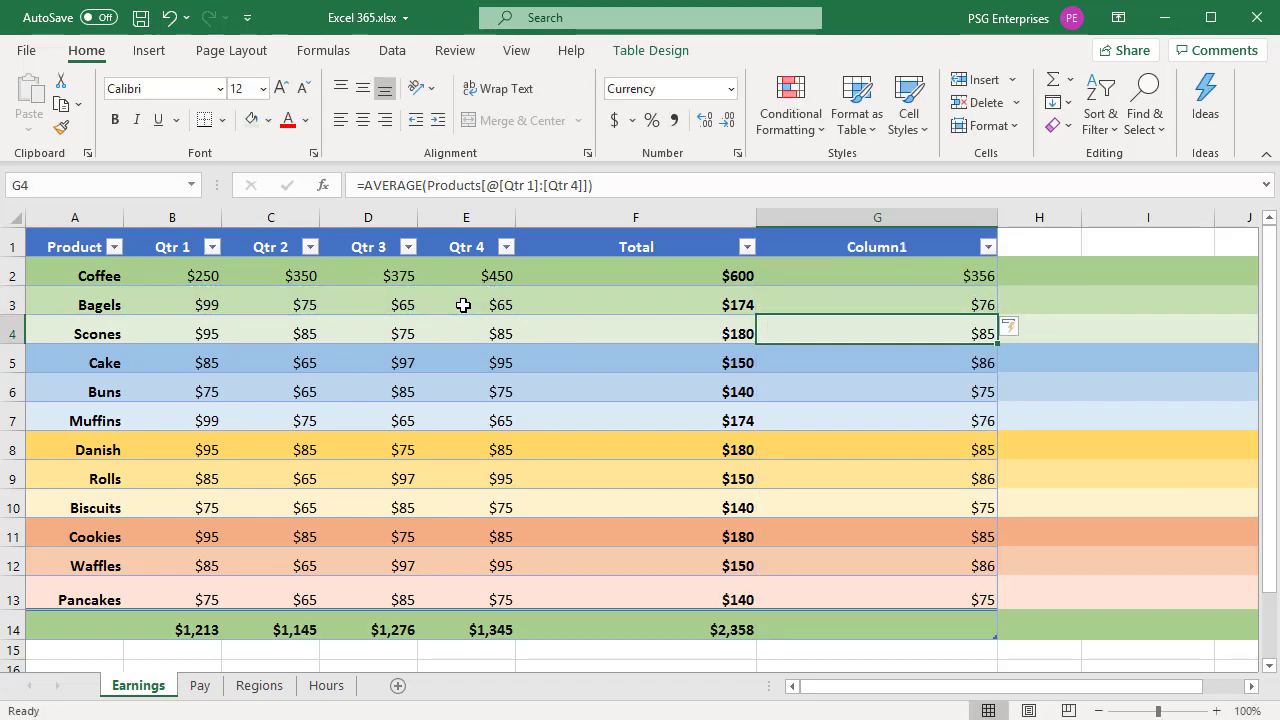
Step: Rename the new table column's header in G1 as Average
click(866, 246)
key(F2)
key(shift+Left)
key(shift+Left)
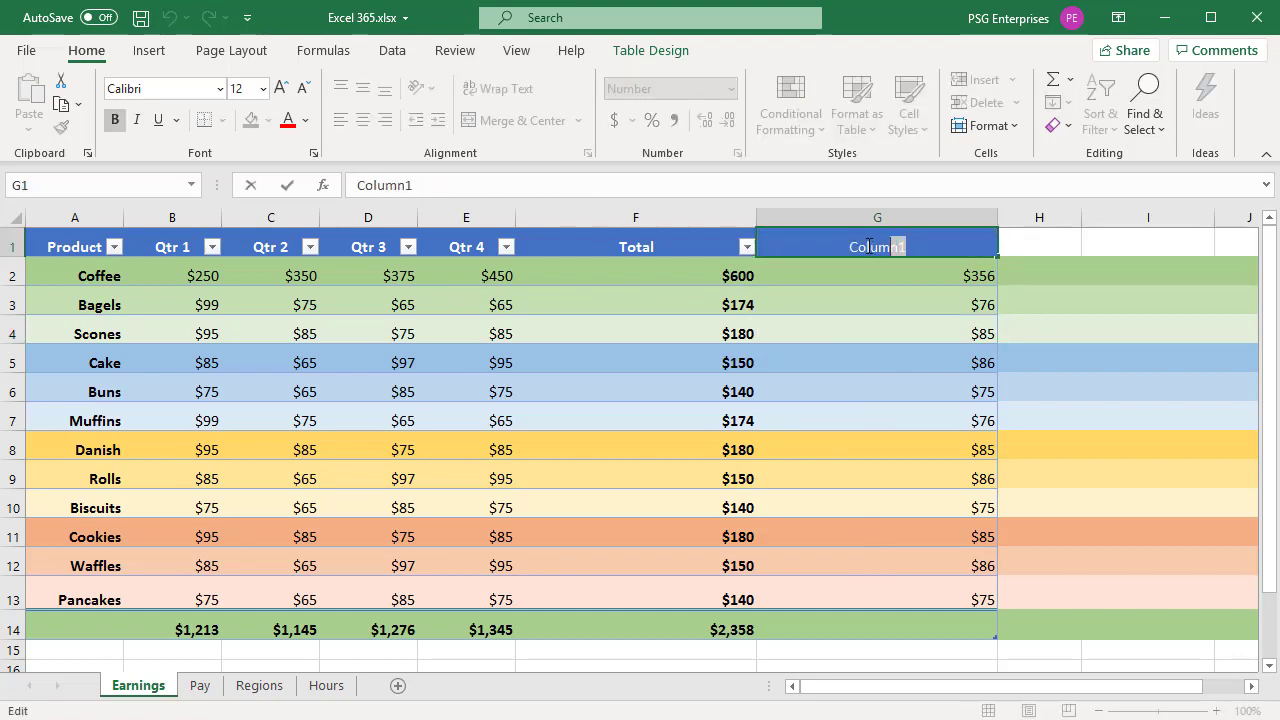
double_click(869, 246)
text(A)
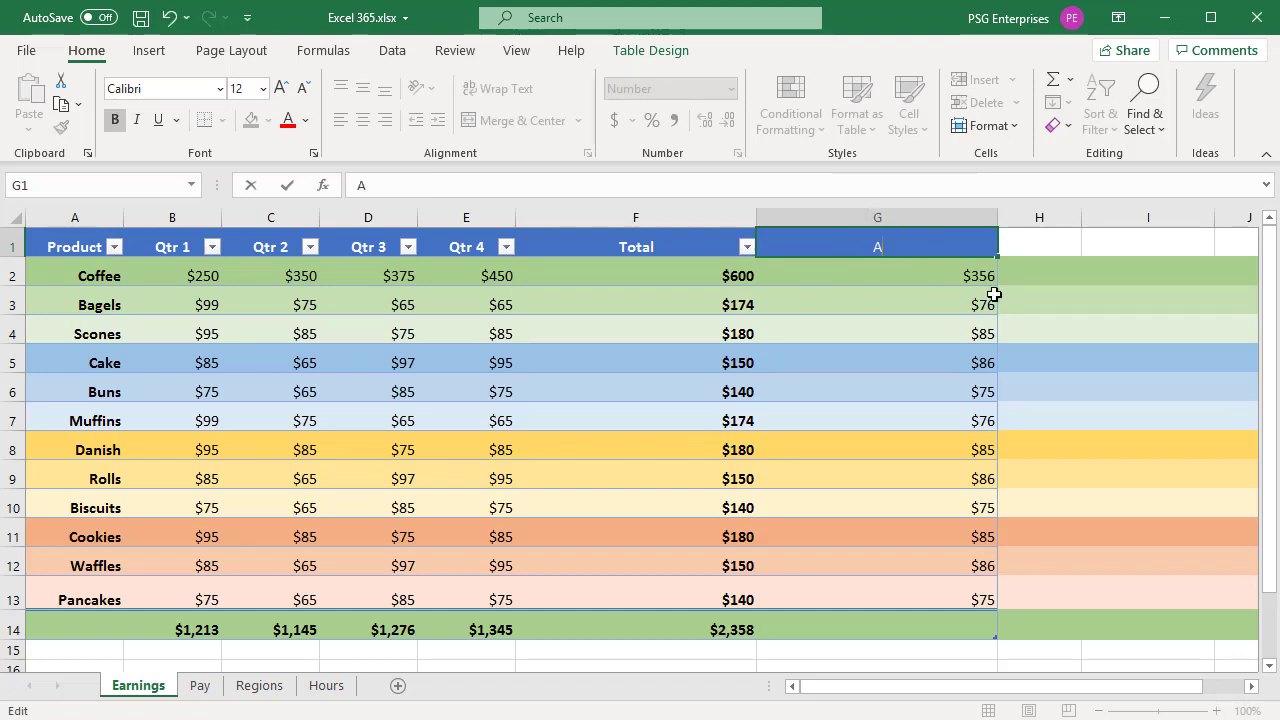
text(verage)
click(941, 307)
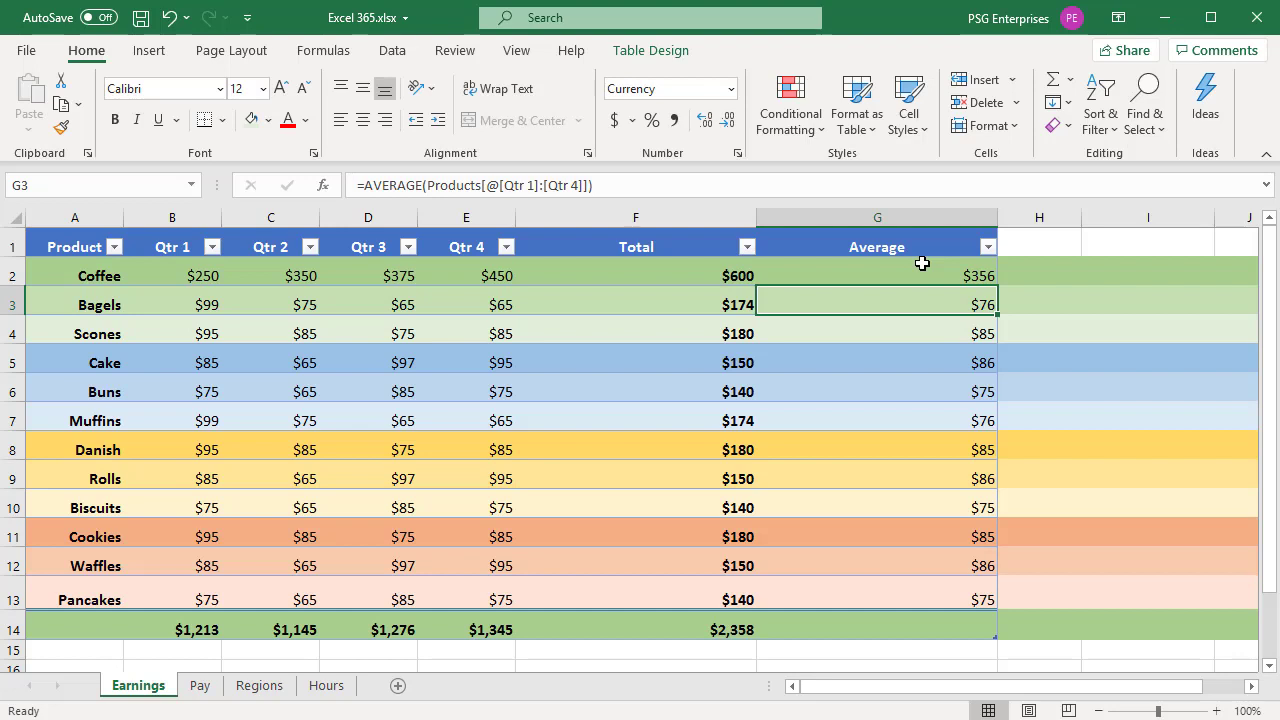
Step: Extend the SUM formula in the Rolls row's Total cell with the Qtr 3 and Qtr 4 values
click(563, 477)
double_click(727, 477)
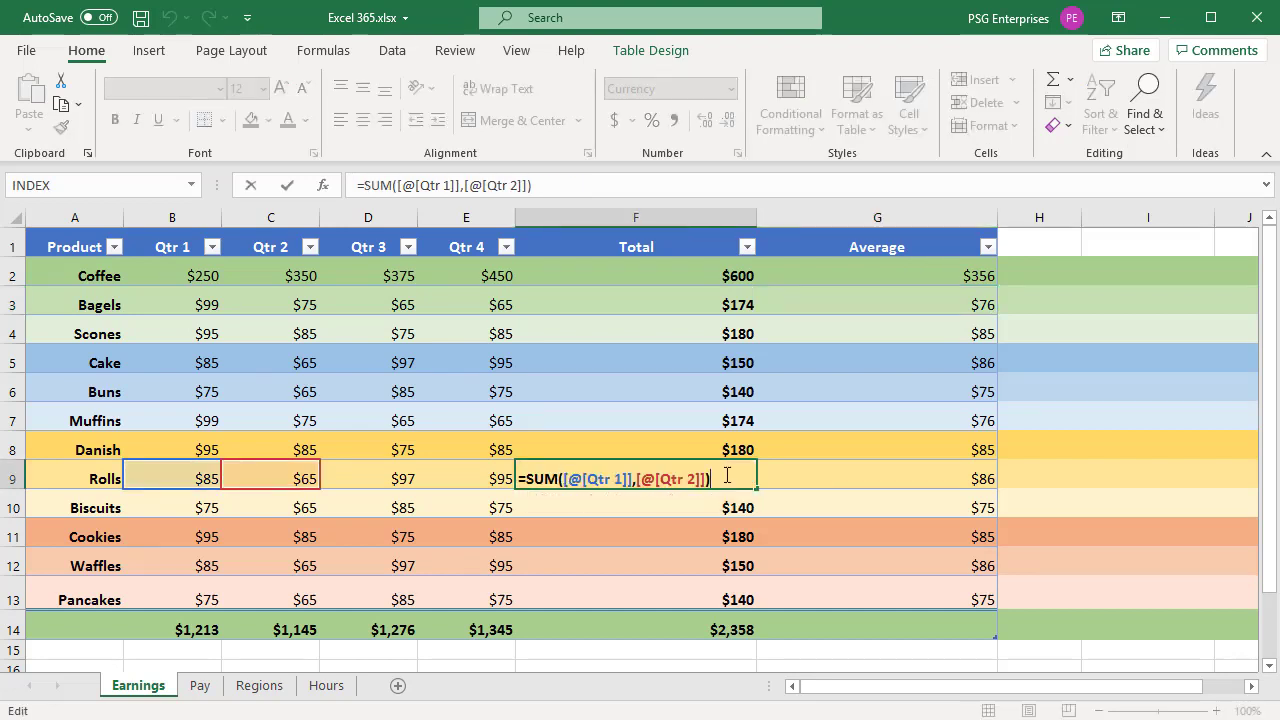
key(BackSpace)
text(,)
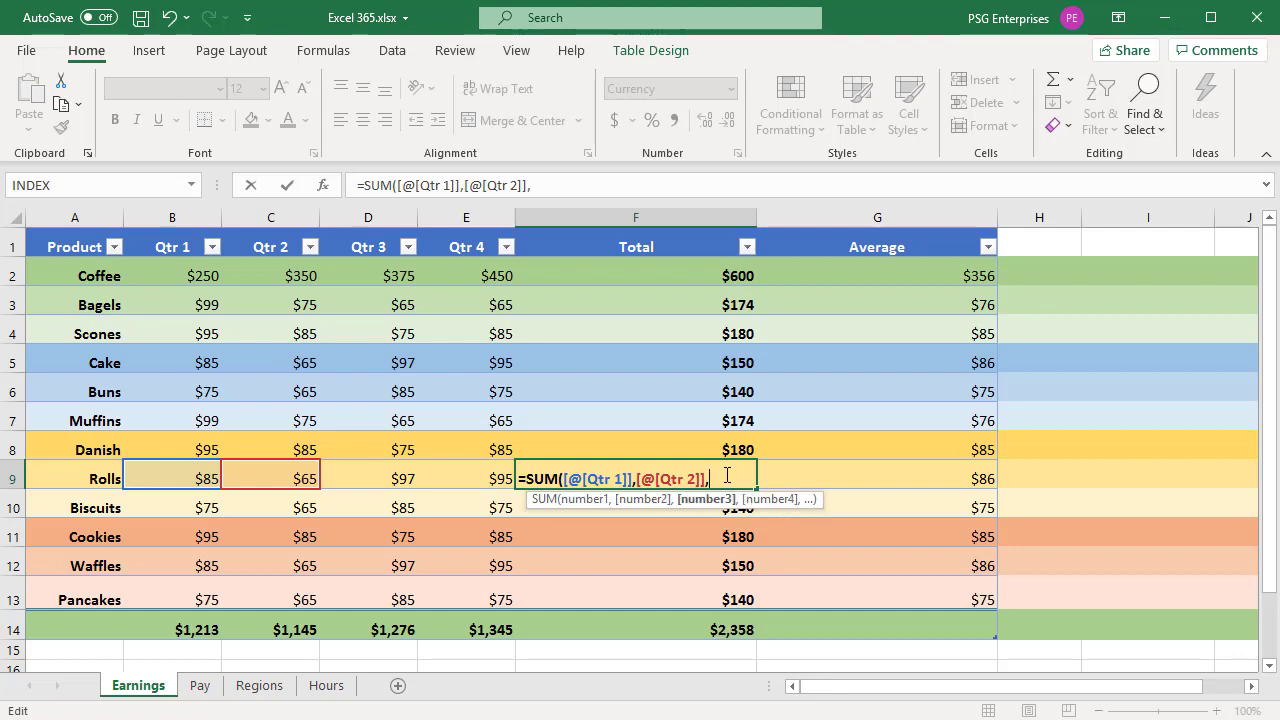
click(355, 477)
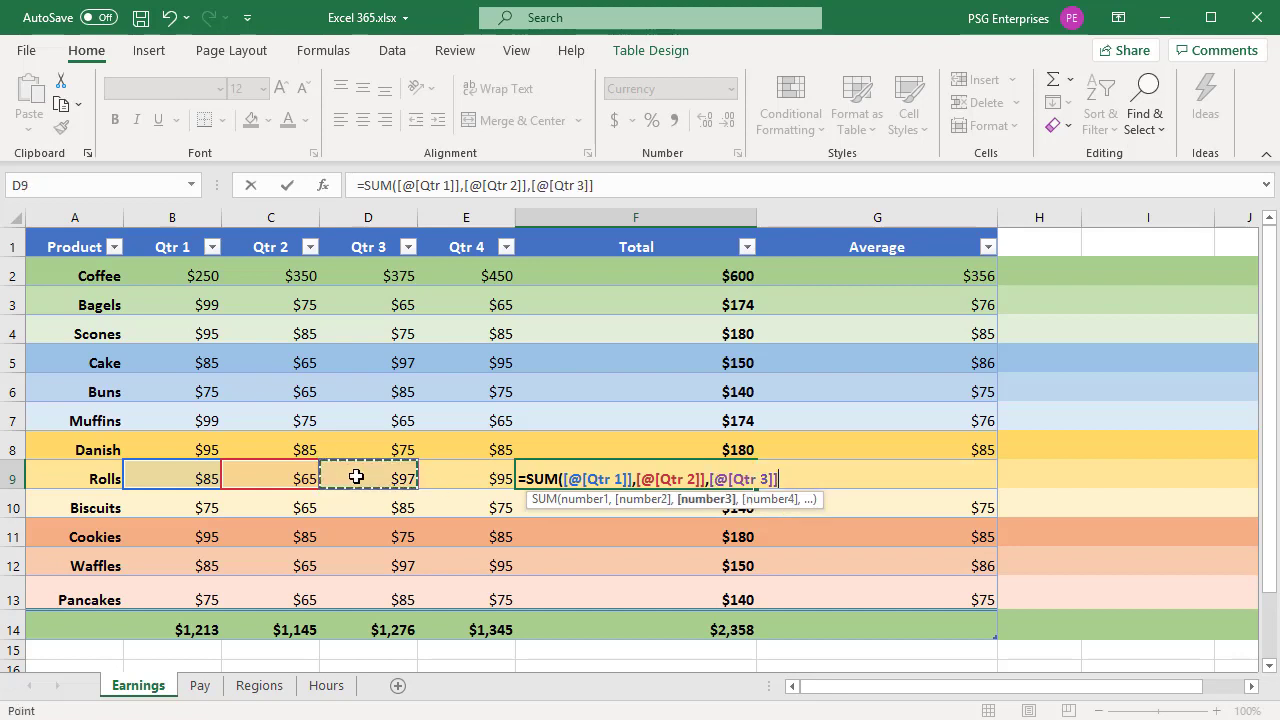
text(,)
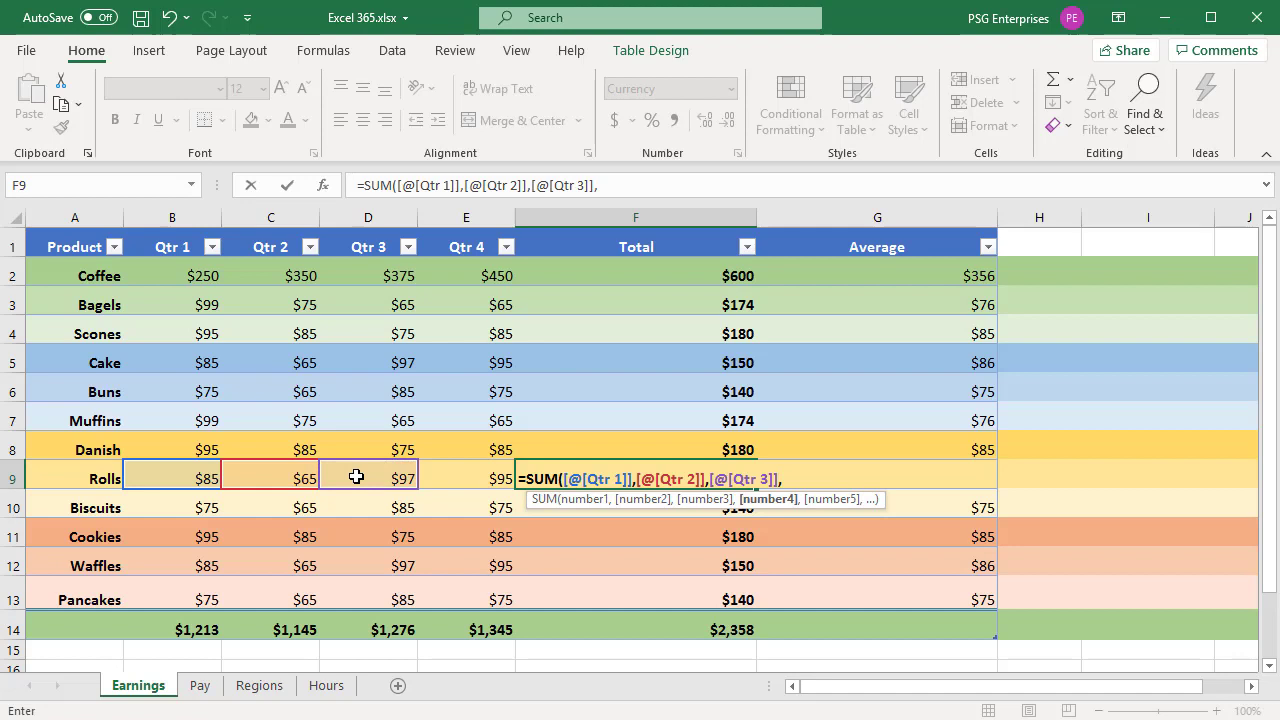
click(455, 481)
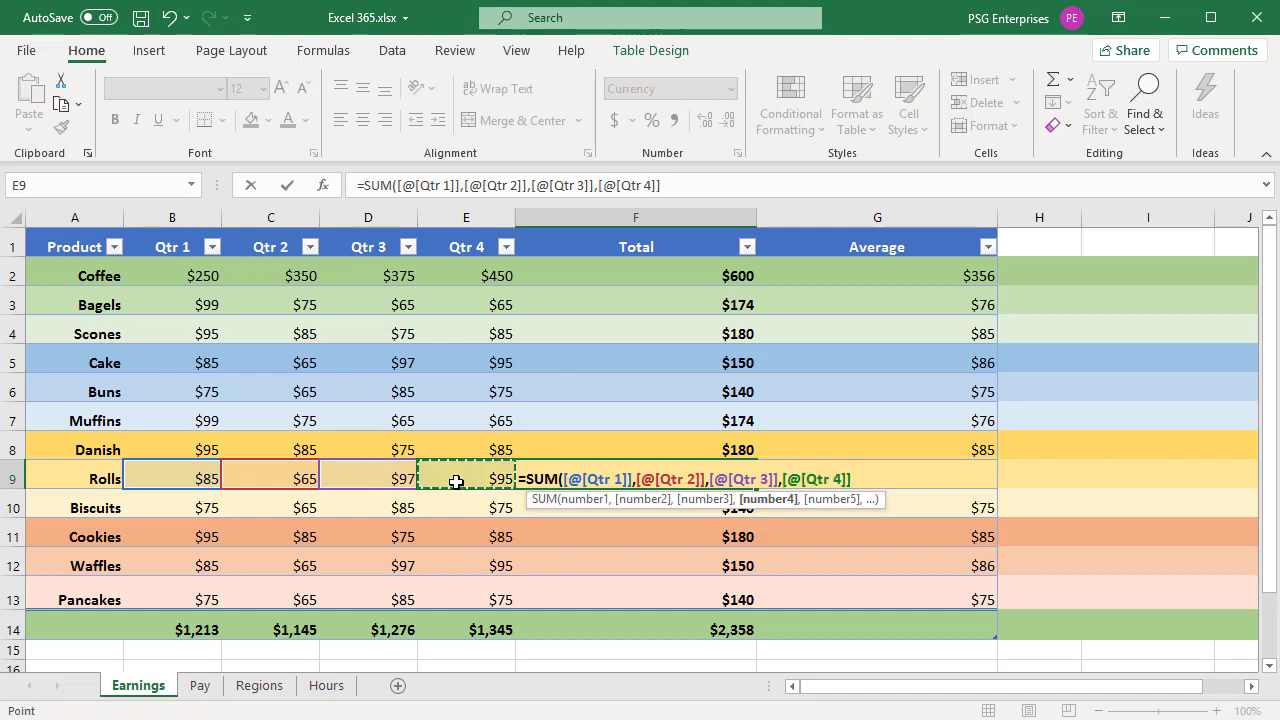
text())
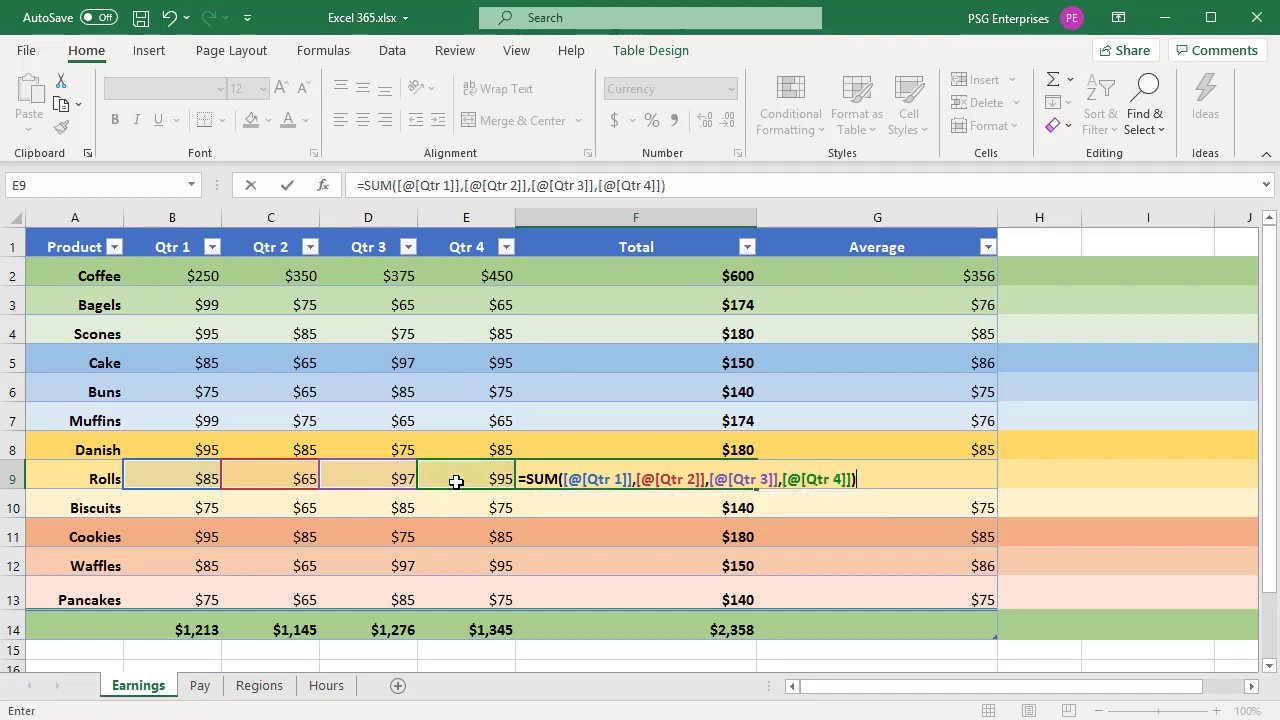
key(Return)
Step: Examine the Total formulas in the Rolls and Danish rows, leaving both unchanged
click(551, 477)
double_click(558, 478)
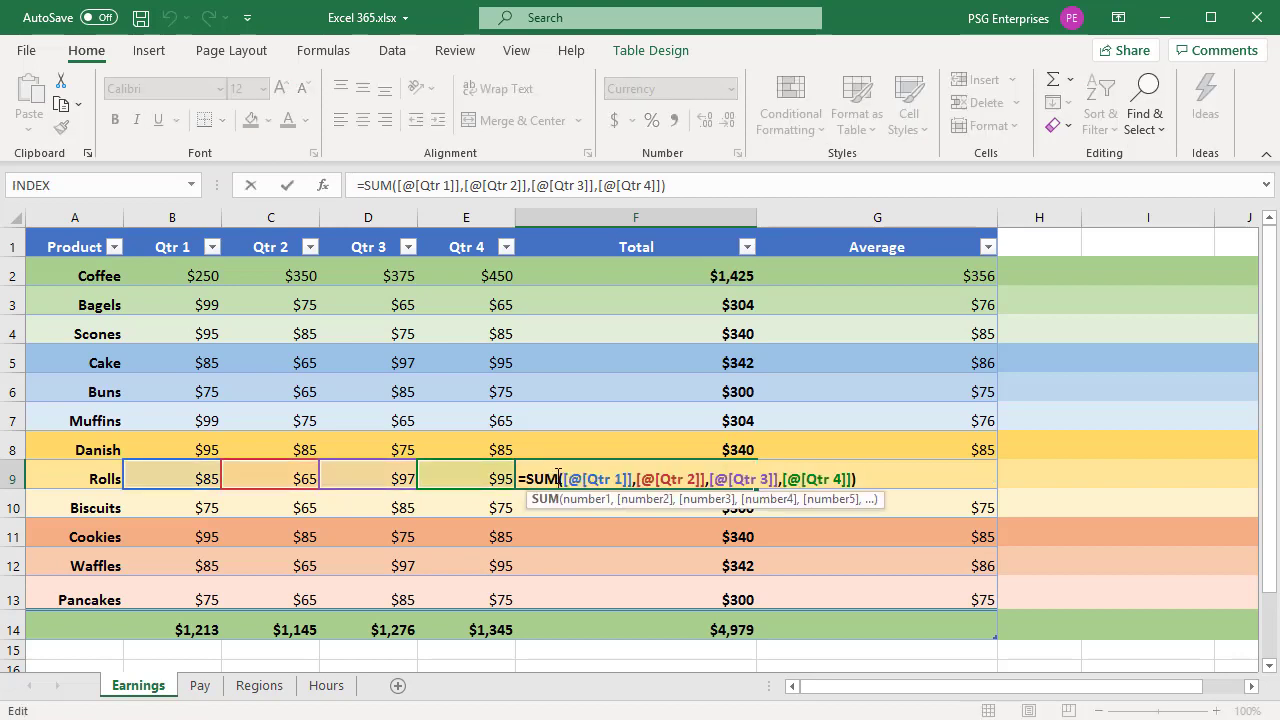
key(Escape)
double_click(560, 445)
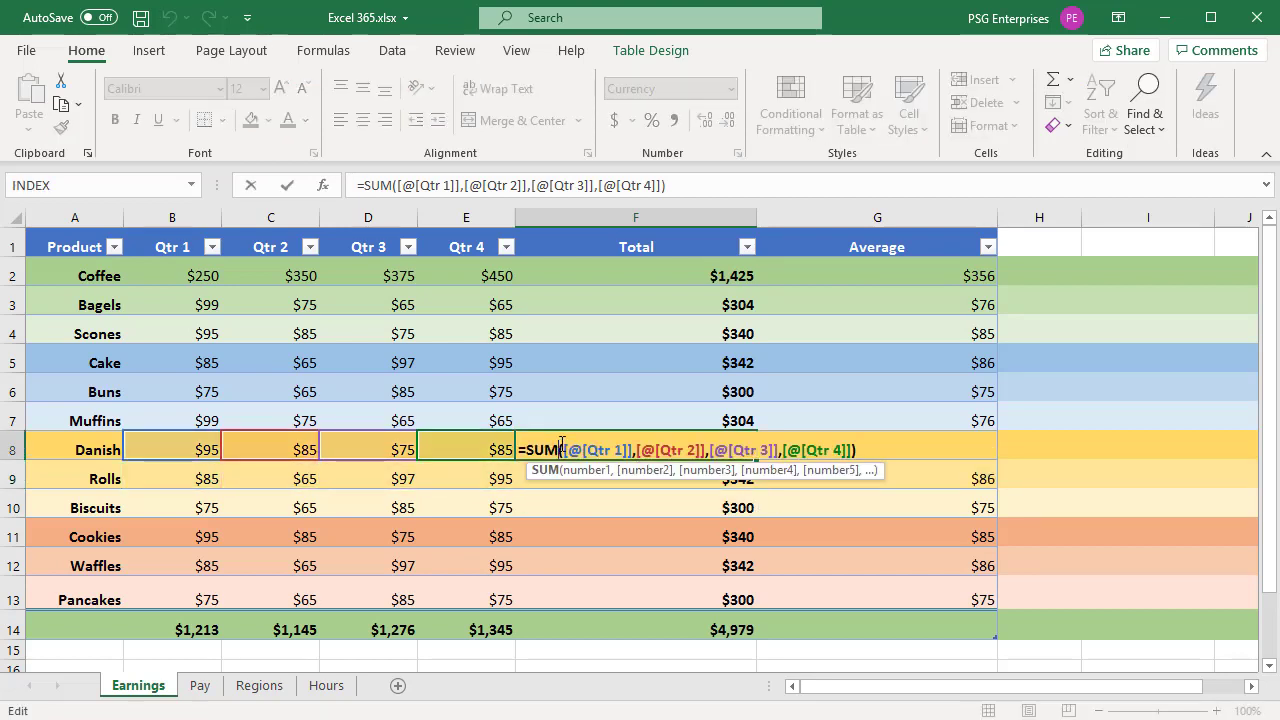
key(Escape)
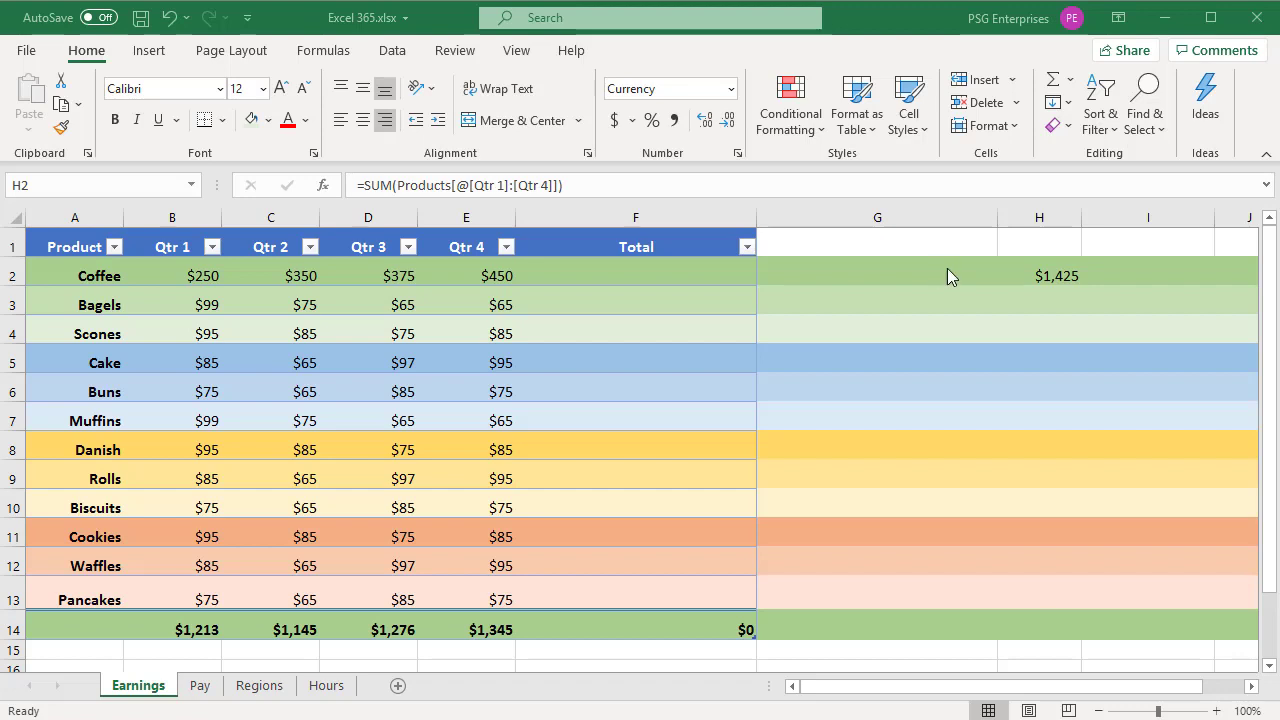
Step: Inspect the formula in cell H2 and the table cells it references, without editing it
click(1046, 274)
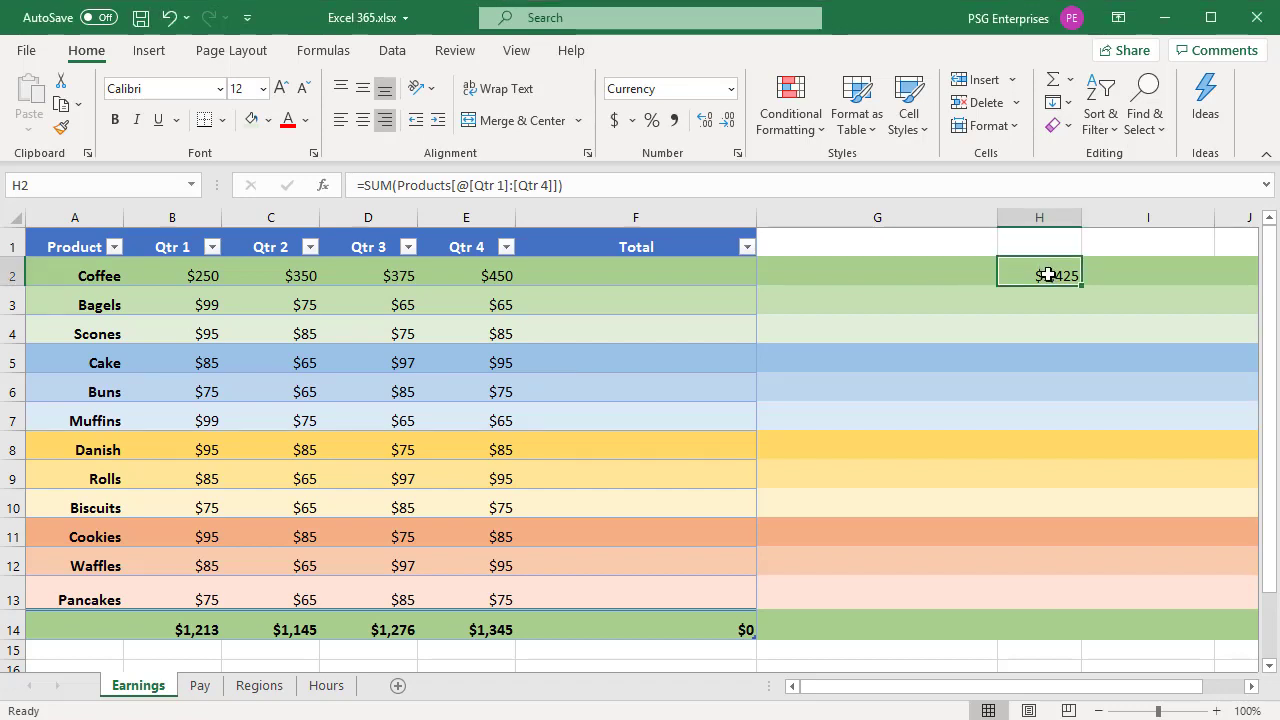
double_click(1046, 274)
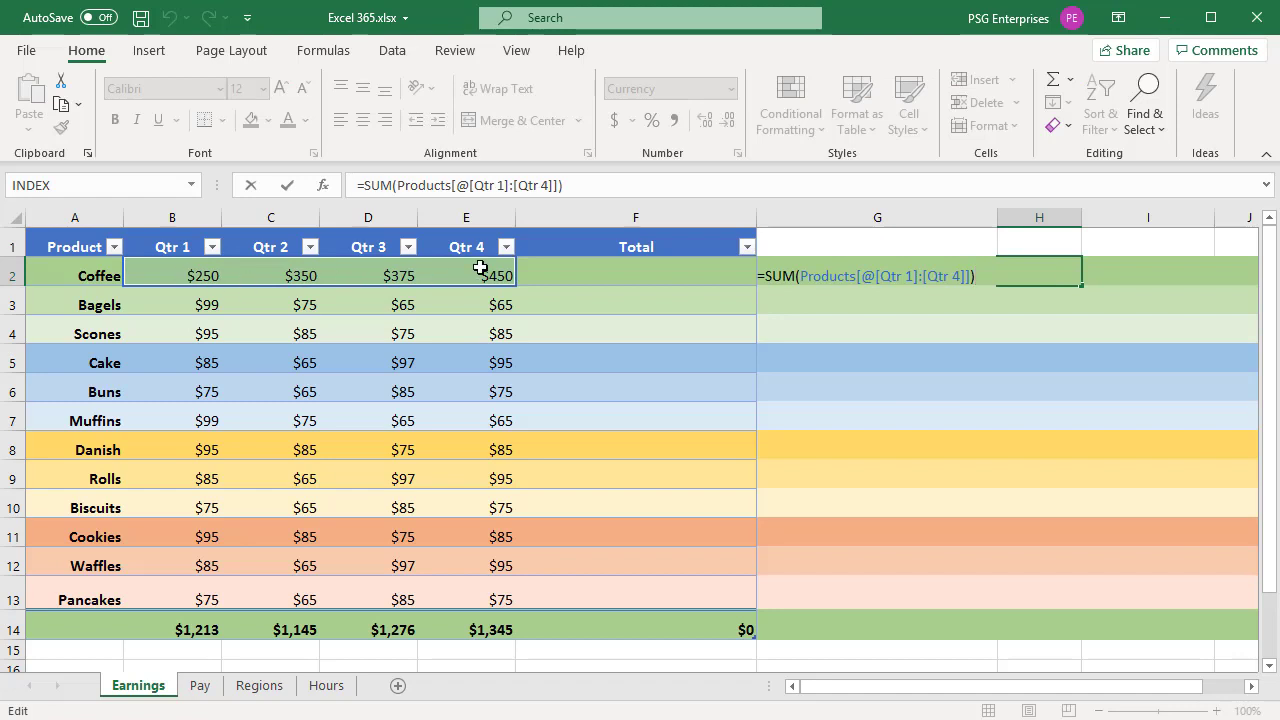
key(Escape)
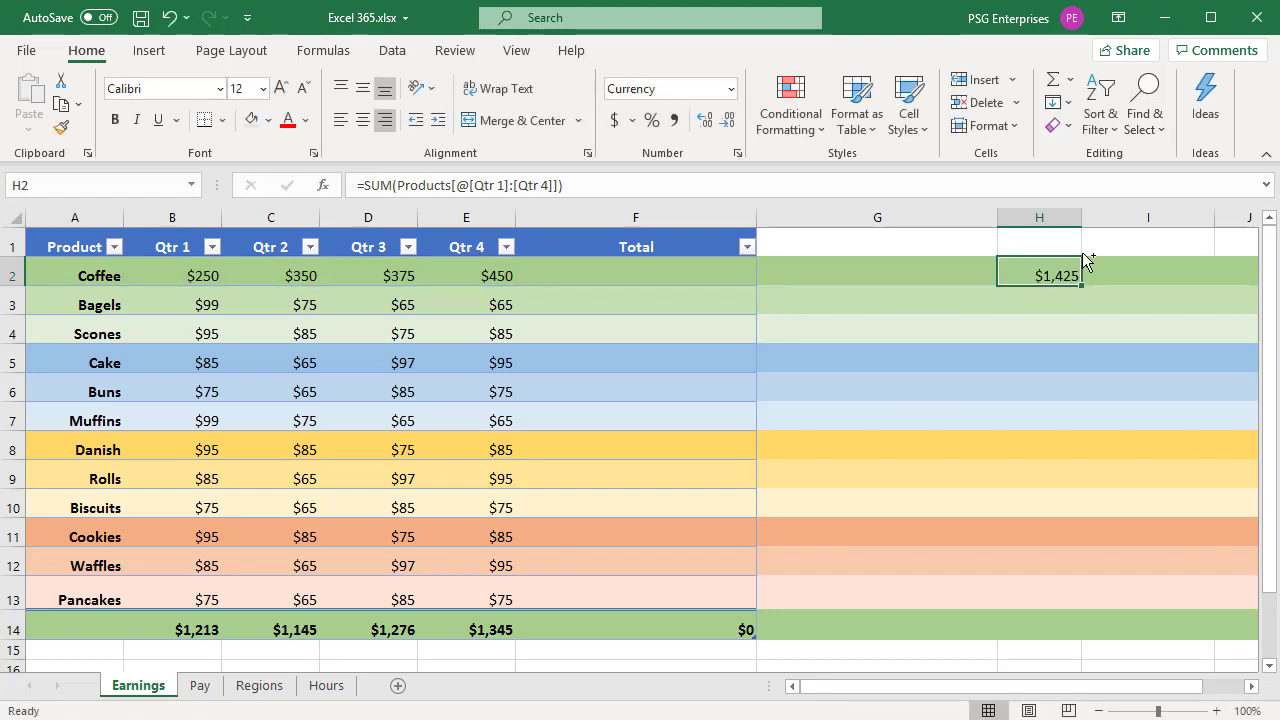
Step: Copy the SUM formula from H2 into the Coffee row's Total cell and check the Total formulas in the Bagels and Cake rows
drag(1088, 261, 946, 265)
drag(832, 274, 666, 272)
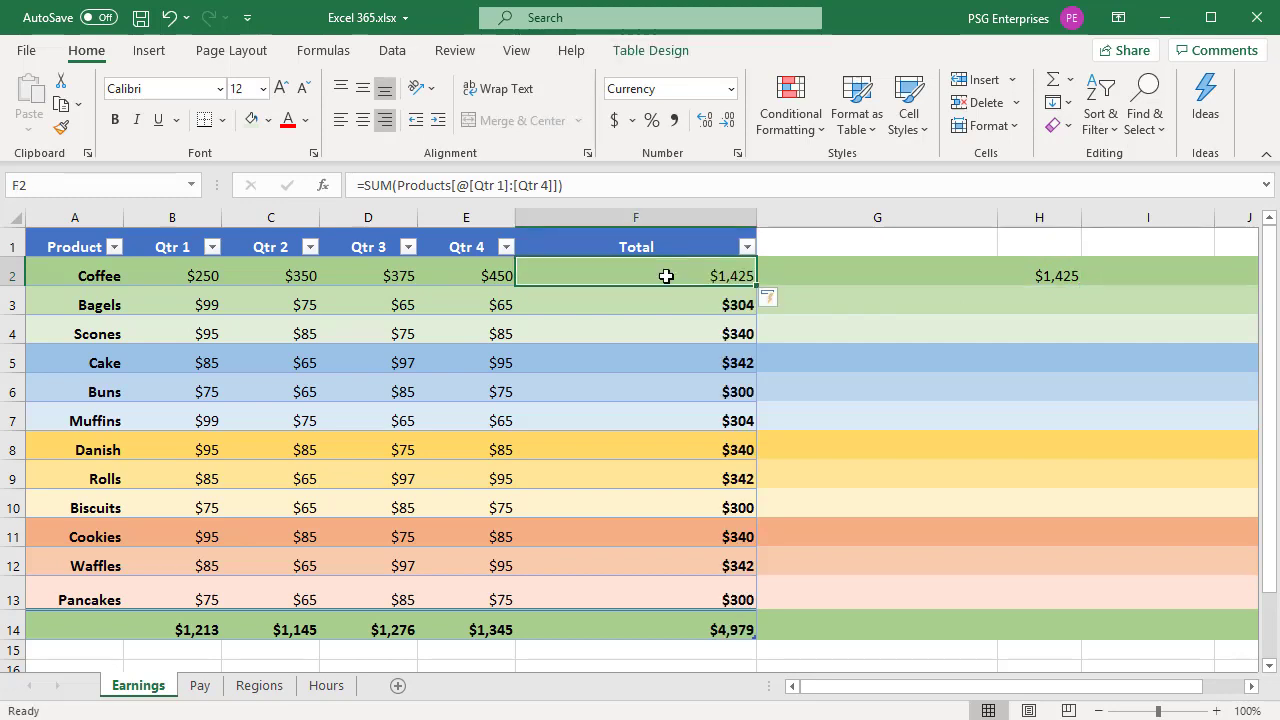
click(664, 305)
double_click(667, 305)
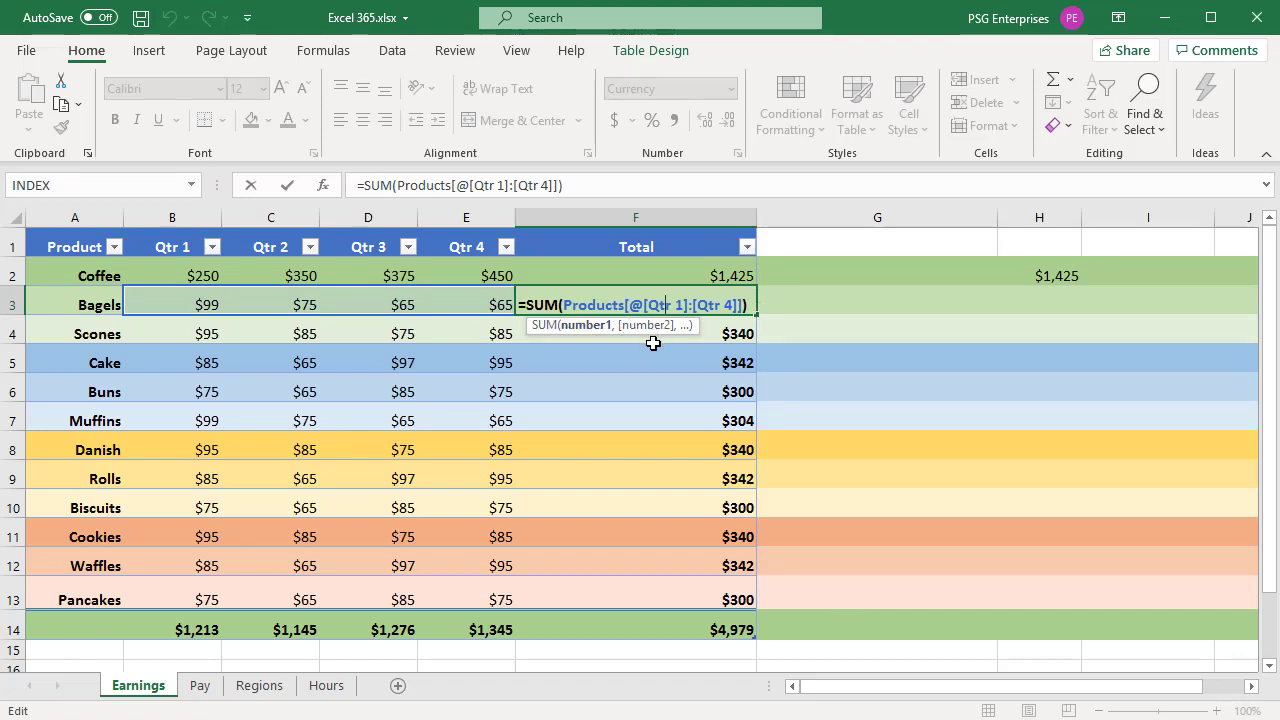
key(Return)
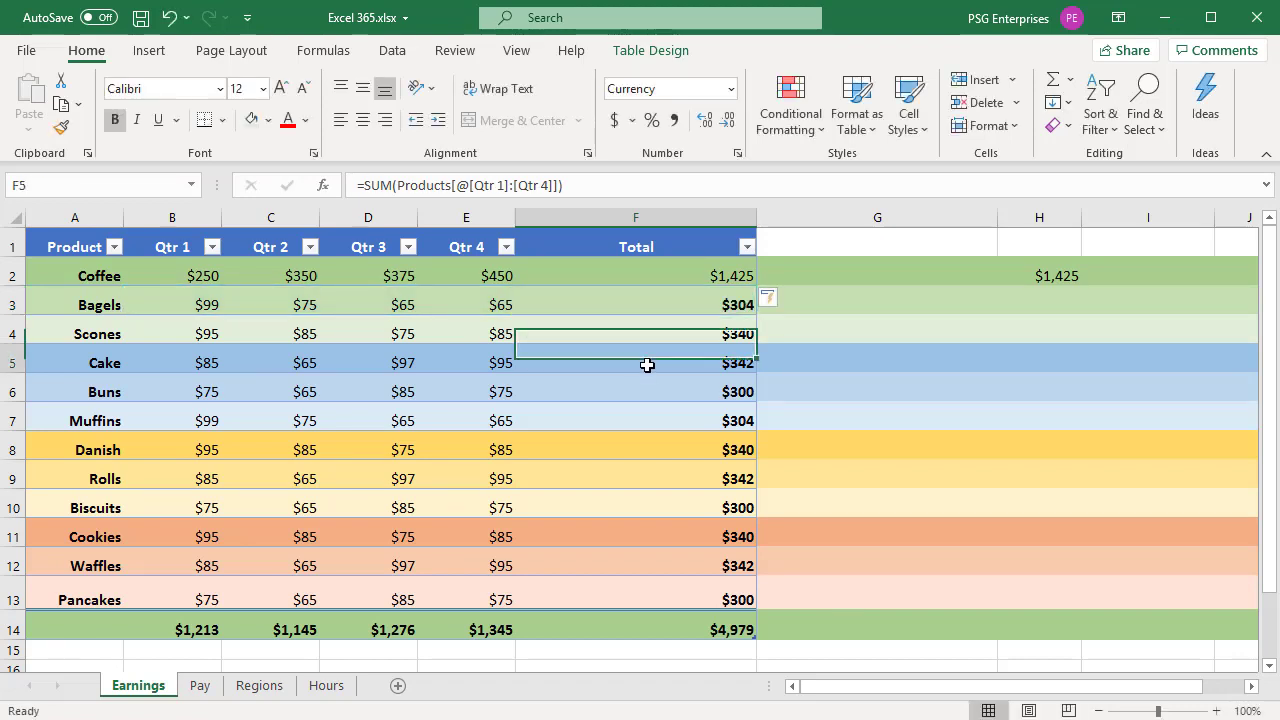
double_click(649, 368)
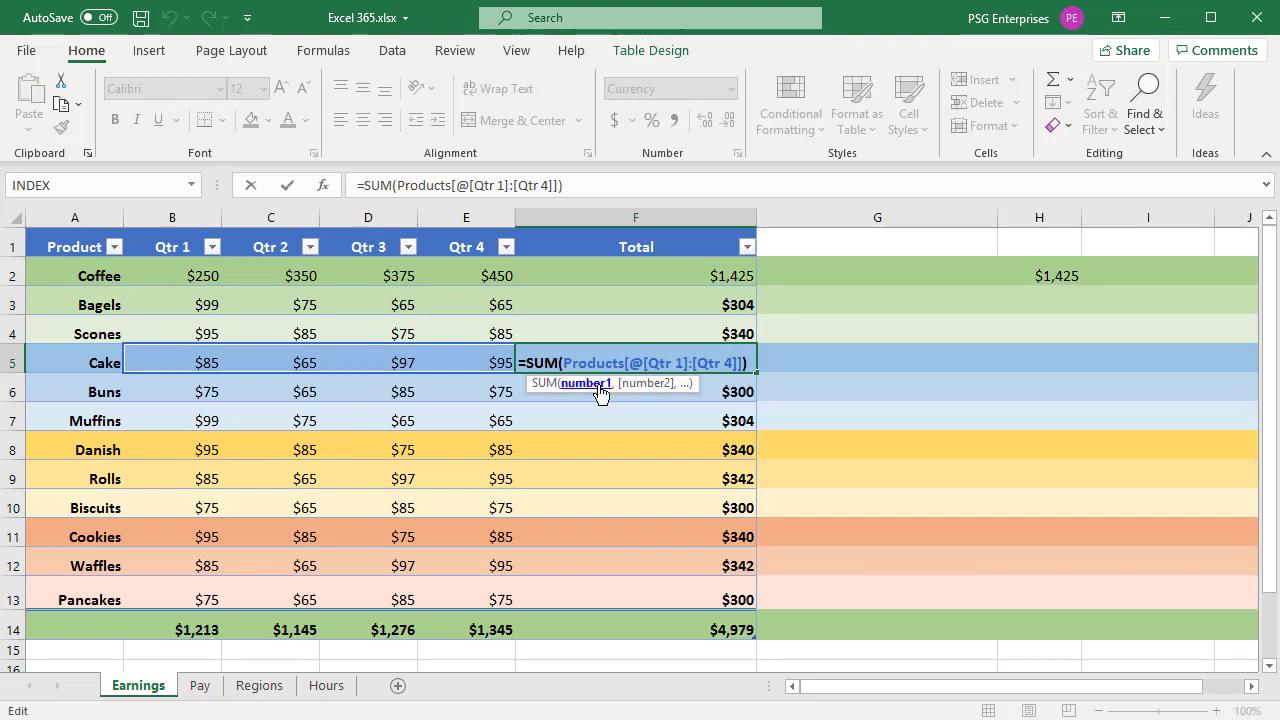
key(Escape)
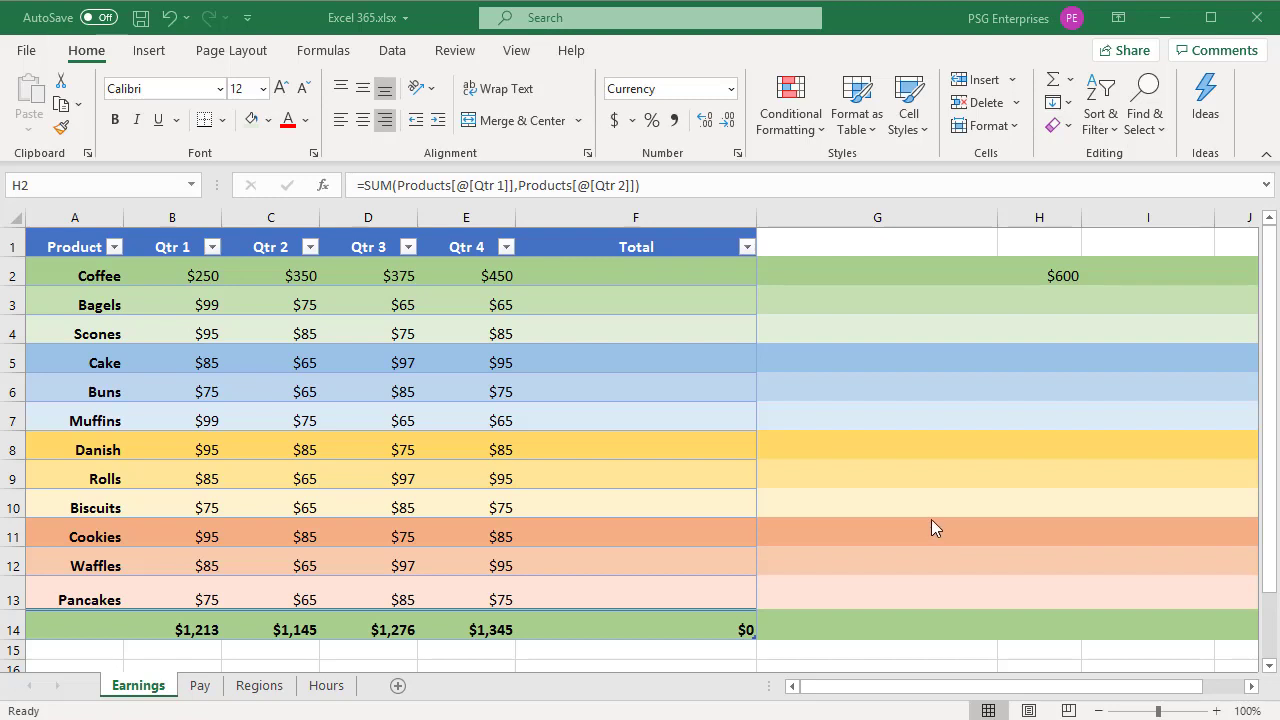
Step: Move H2's formula onto the Coffee row's Qtr 4 cell, replacing its data, and overwrite the whole Qtr 4 column with that formula
double_click(1024, 274)
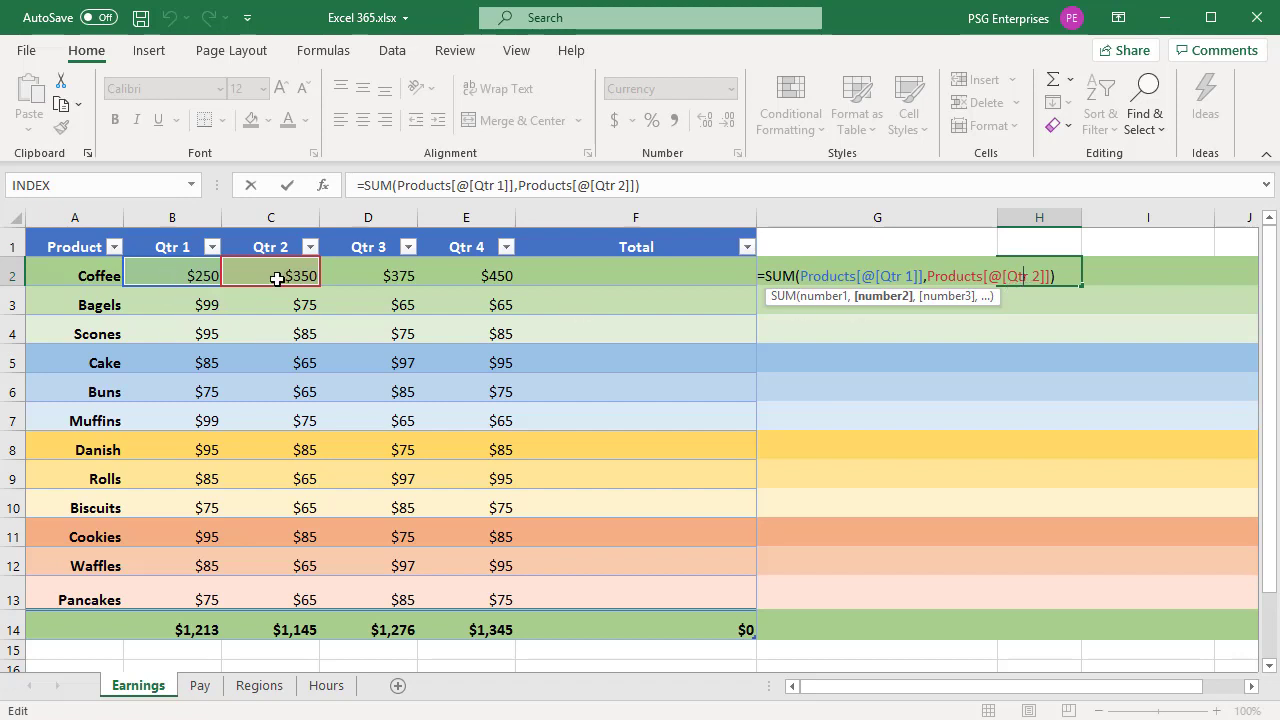
key(Escape)
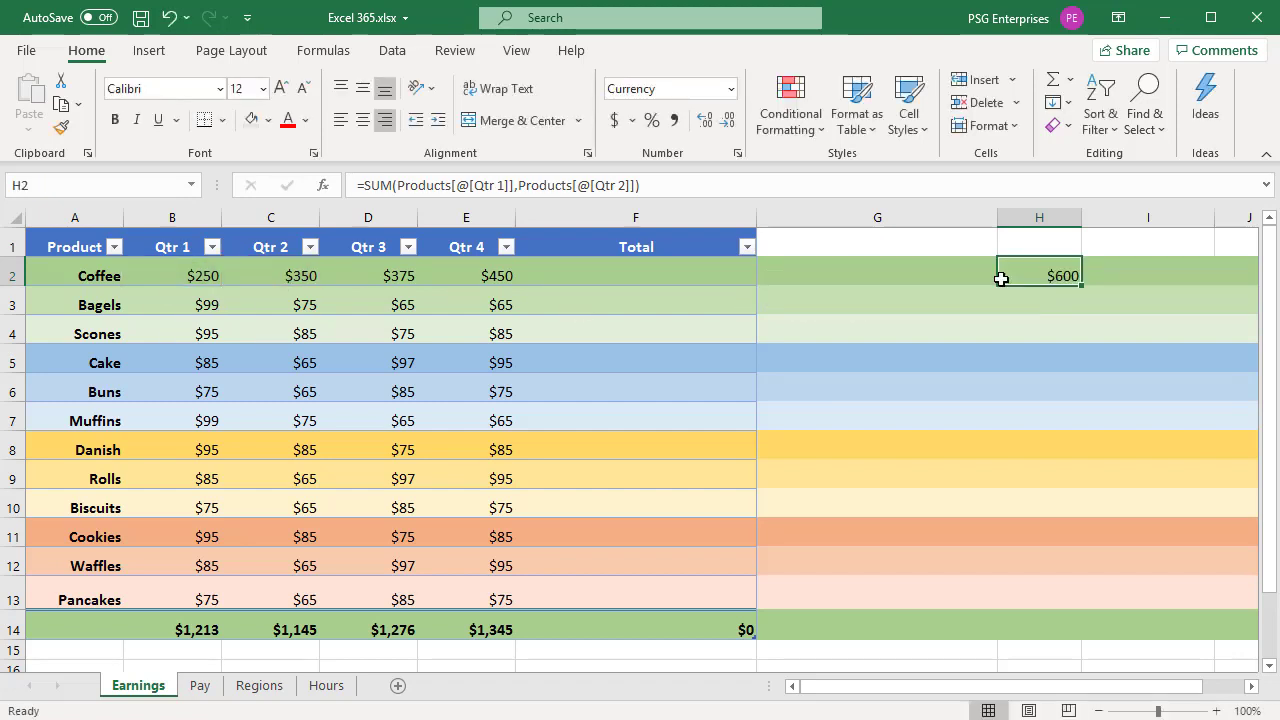
drag(1001, 279, 466, 270)
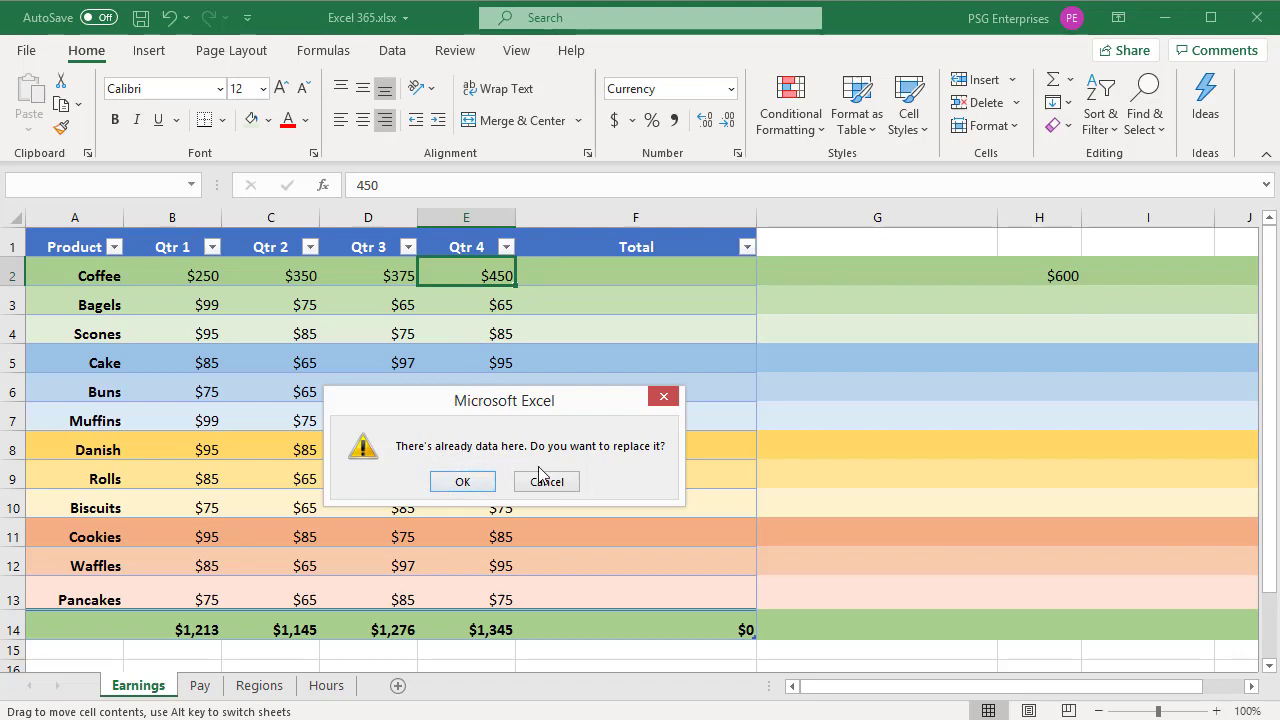
click(468, 482)
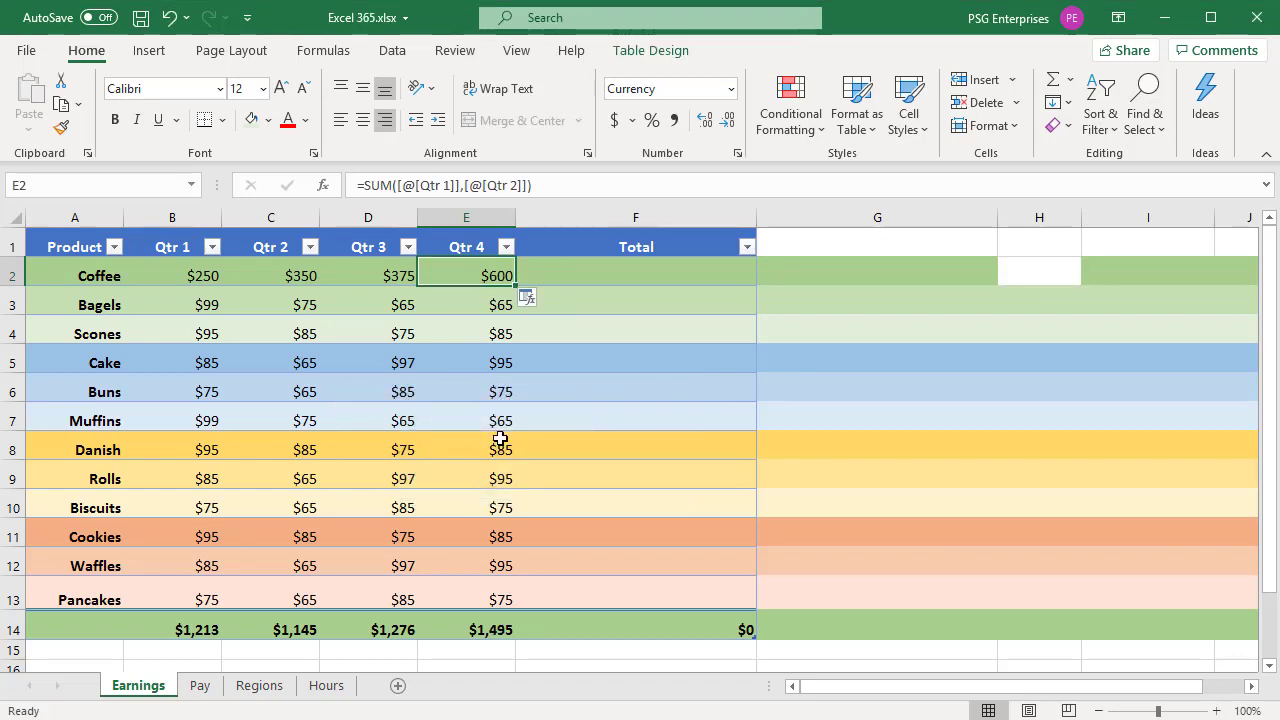
click(531, 302)
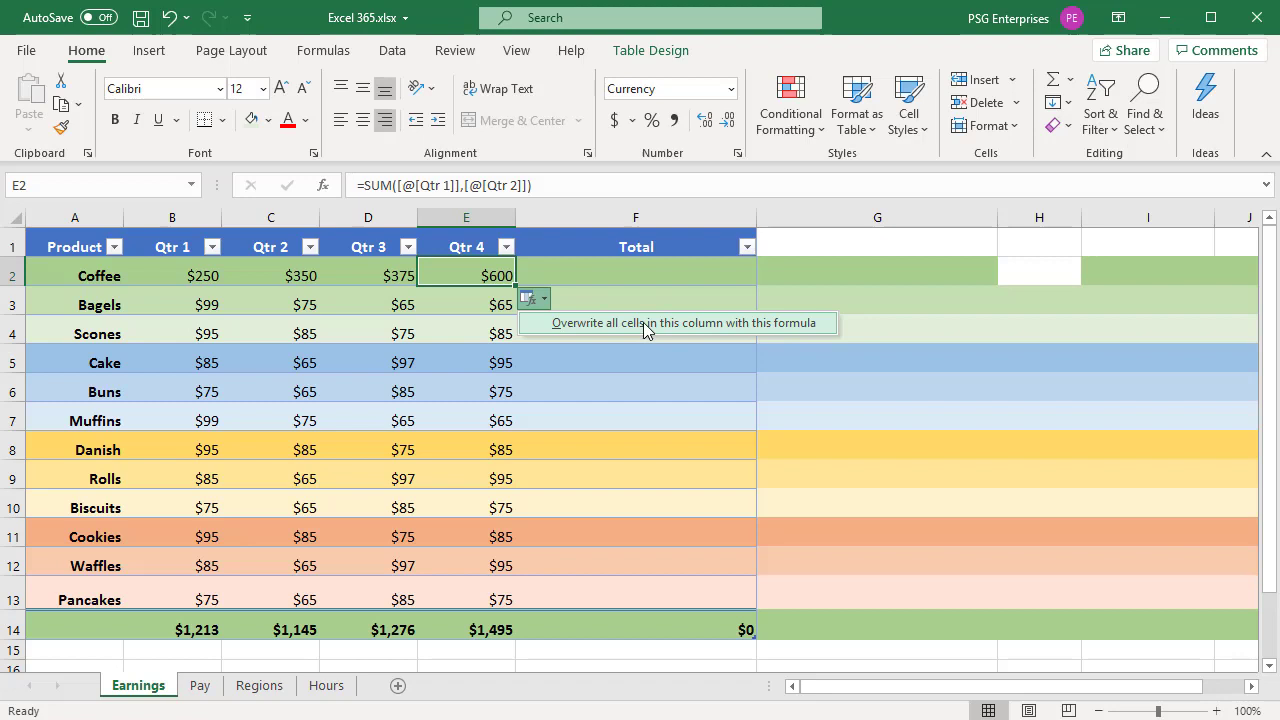
click(646, 323)
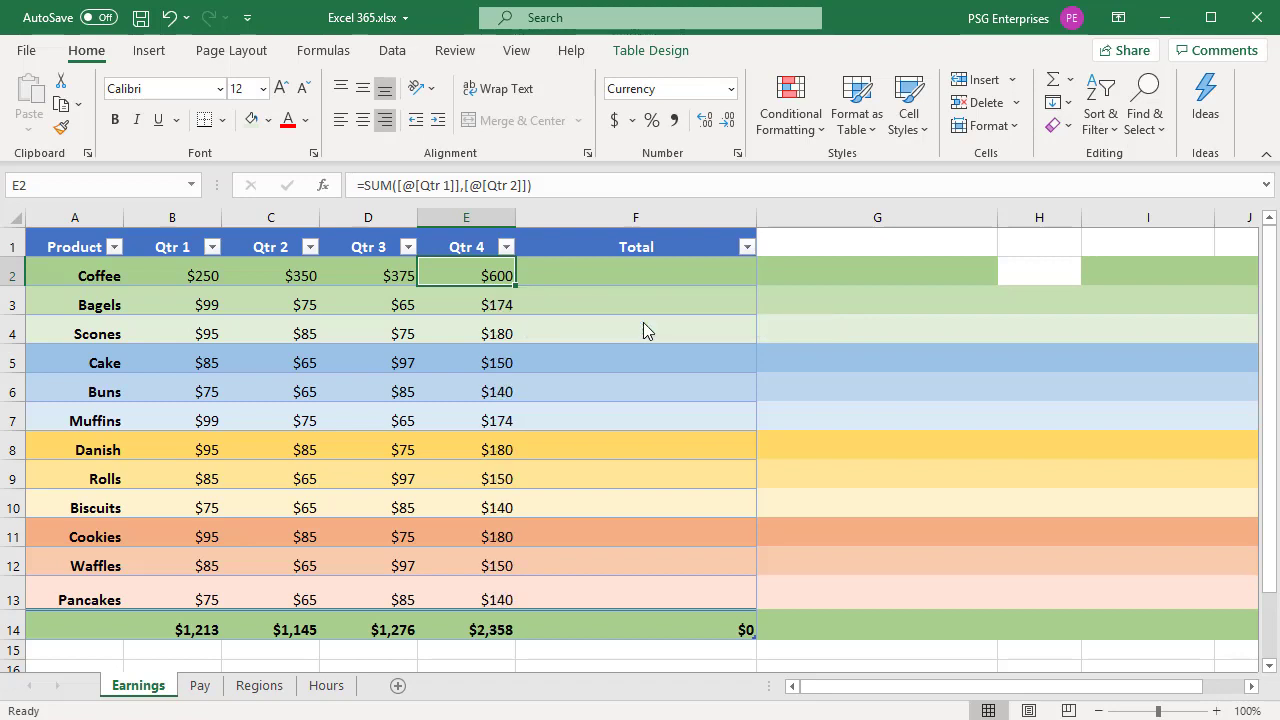
Step: Check the Qtr 4 formulas in the Bagels and Scones rows and undo the overwriting of the Qtr 4 column
double_click(483, 306)
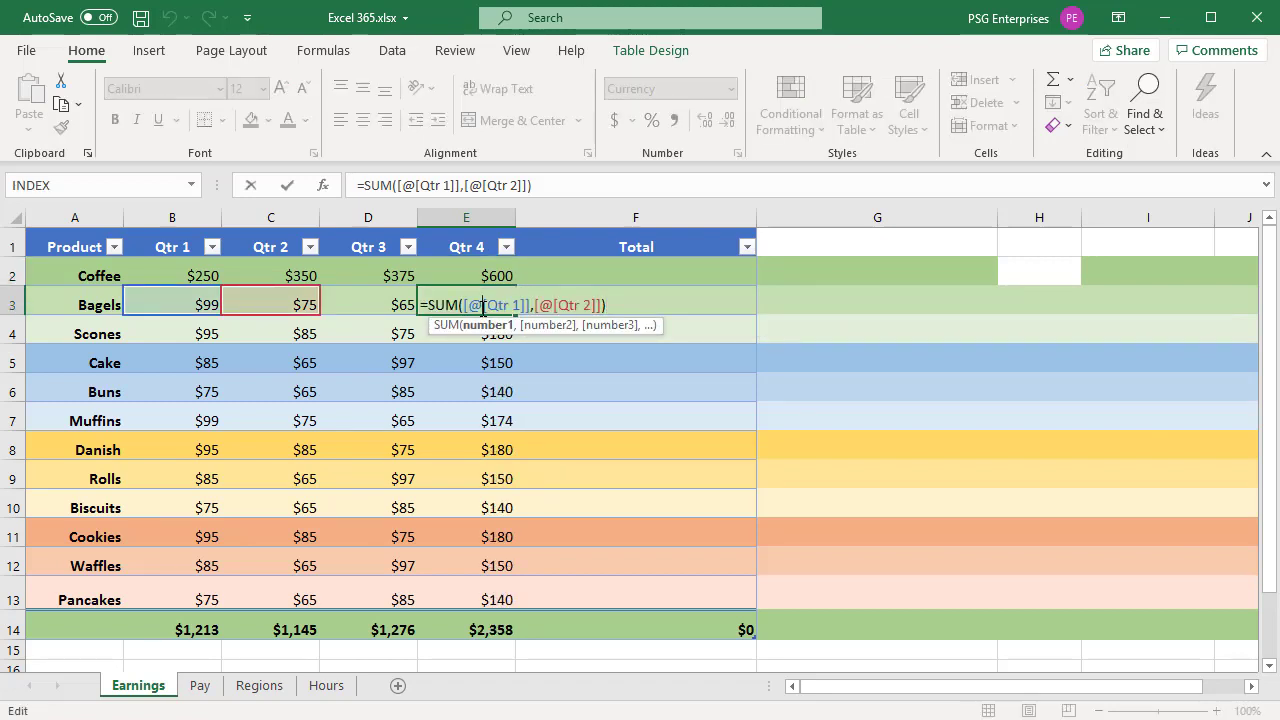
key(Escape)
click(474, 334)
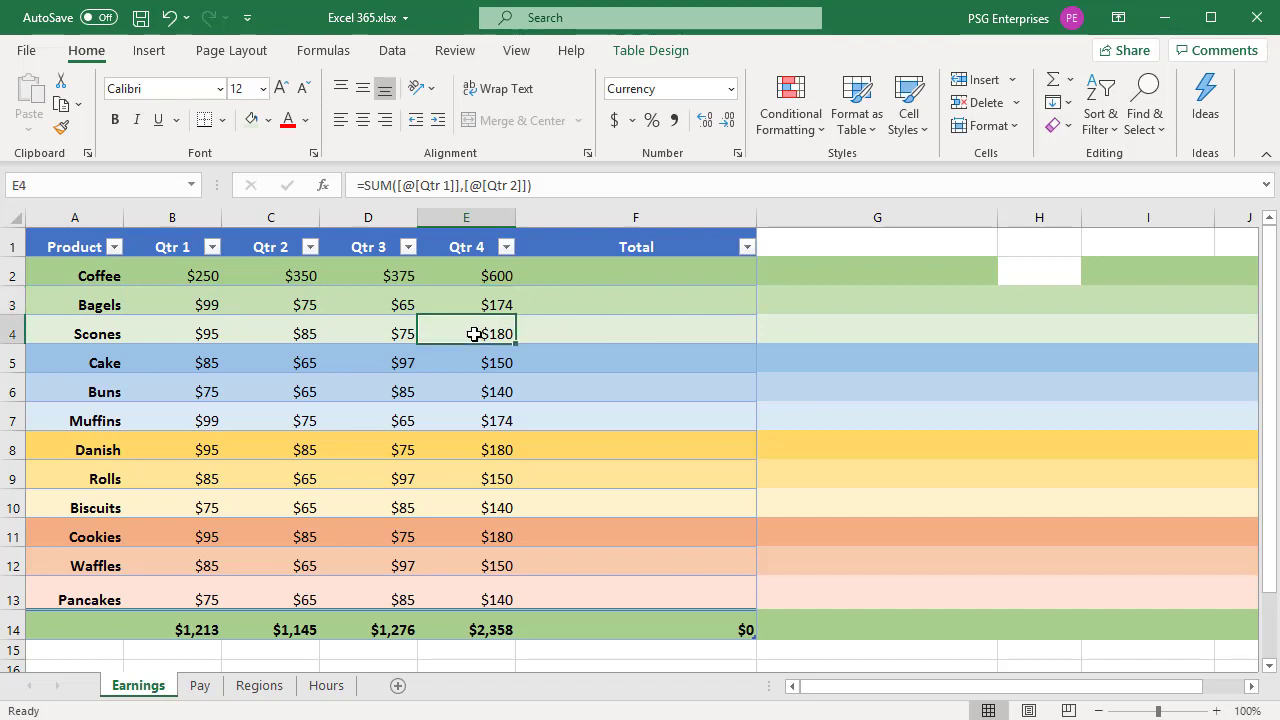
double_click(474, 334)
key(Escape)
key(ctrl+z)
Step: Inspect the Total formulas in the Bagels and Coffee rows without editing them
click(610, 302)
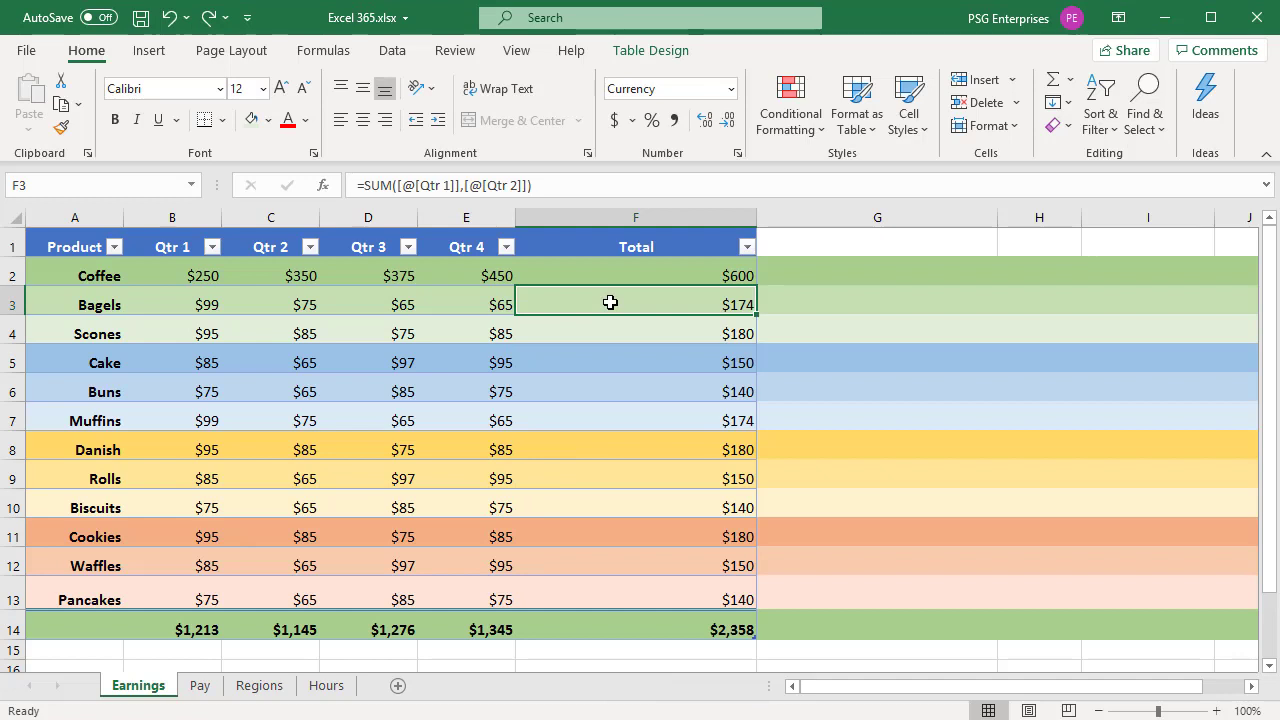
click(664, 277)
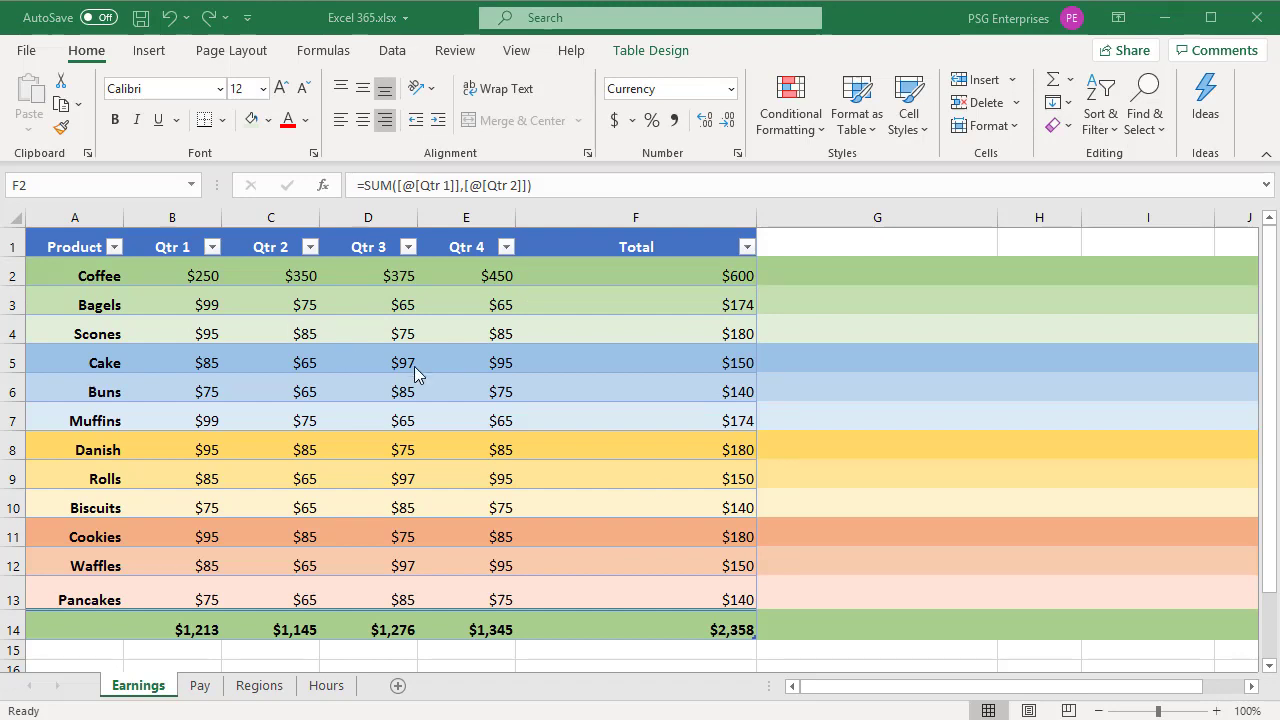
click(570, 272)
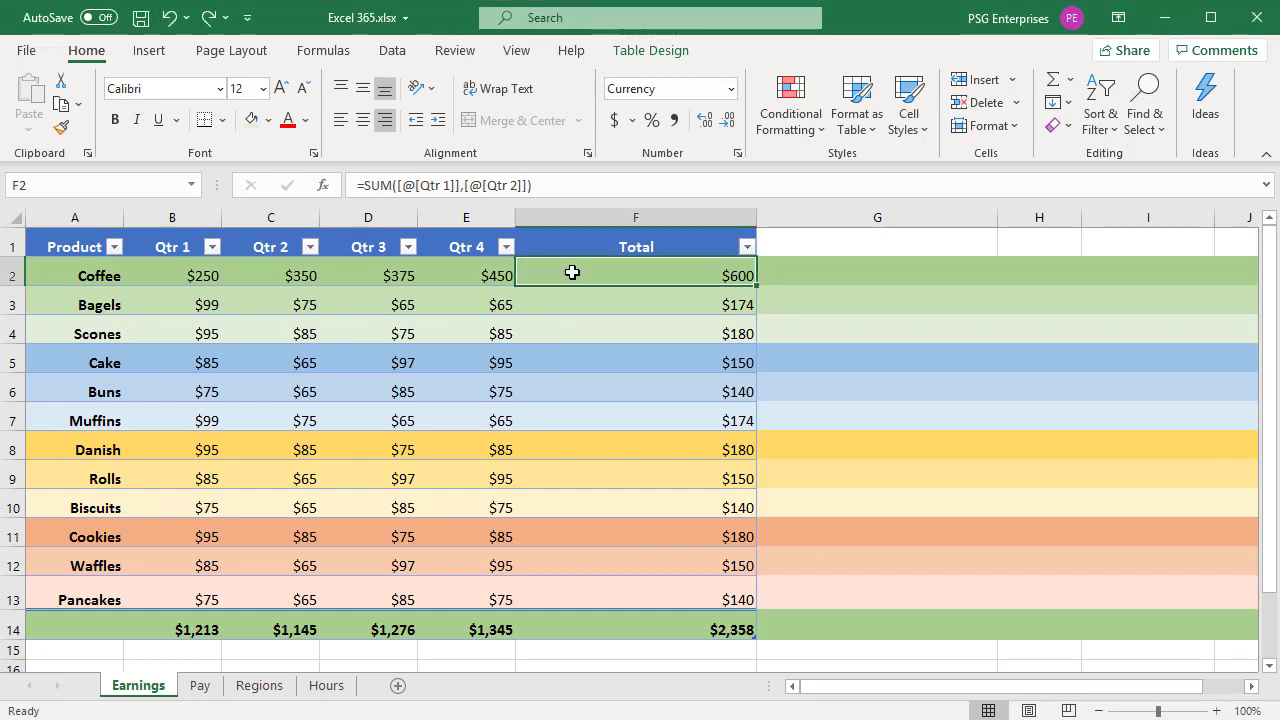
double_click(570, 272)
key(Escape)
Step: Replace the Coffee row's Total formula with =PRODUCT(Products[@[Qtr 1]:[Qtr 4]])
text(=)
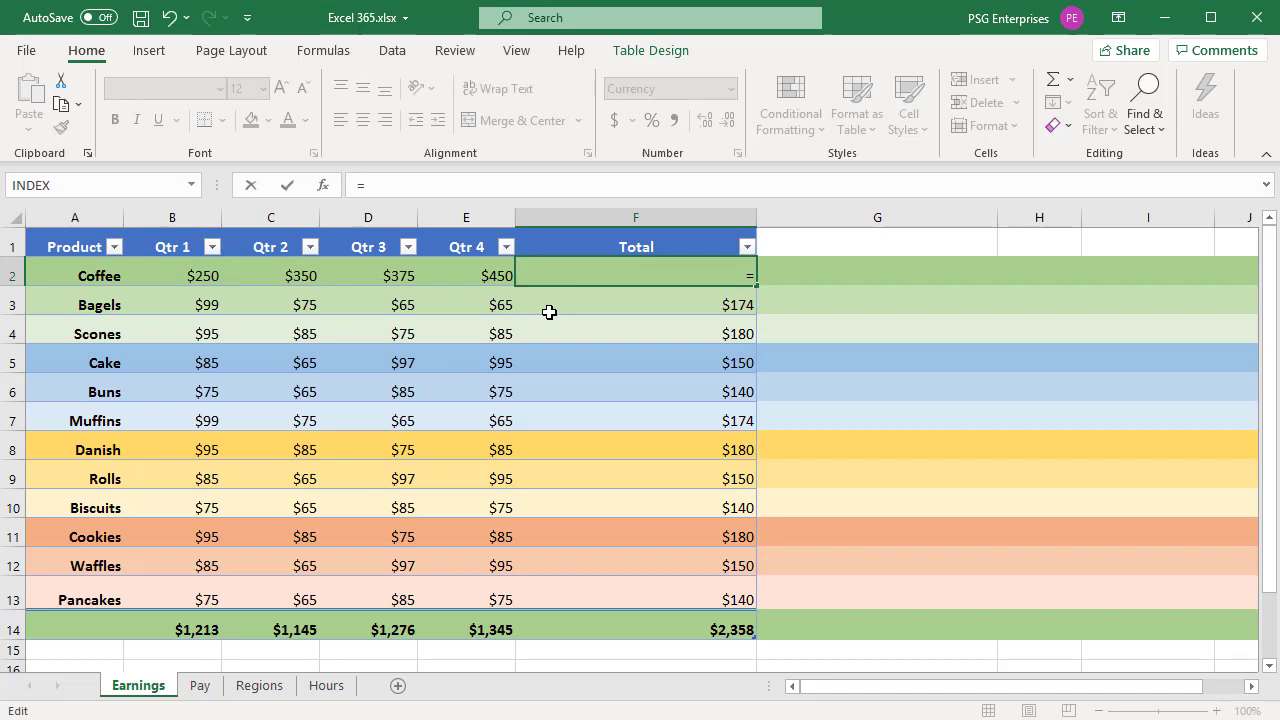
text(P)
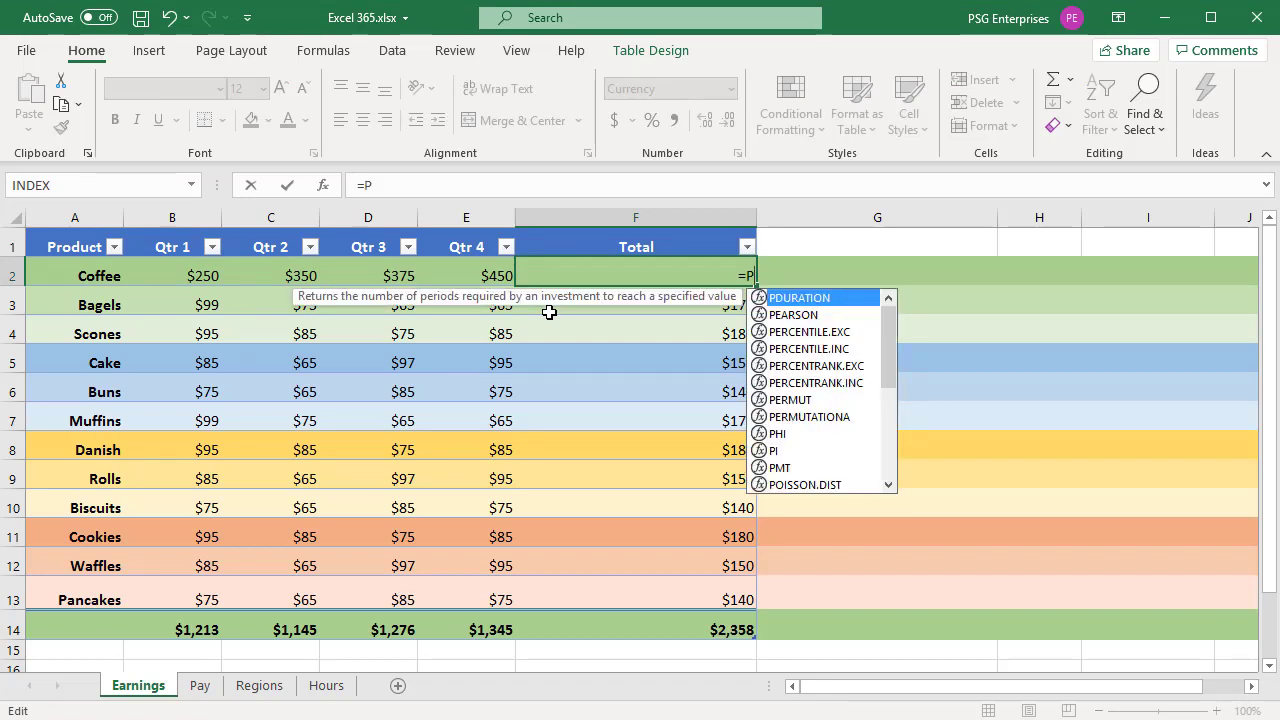
text(ro)
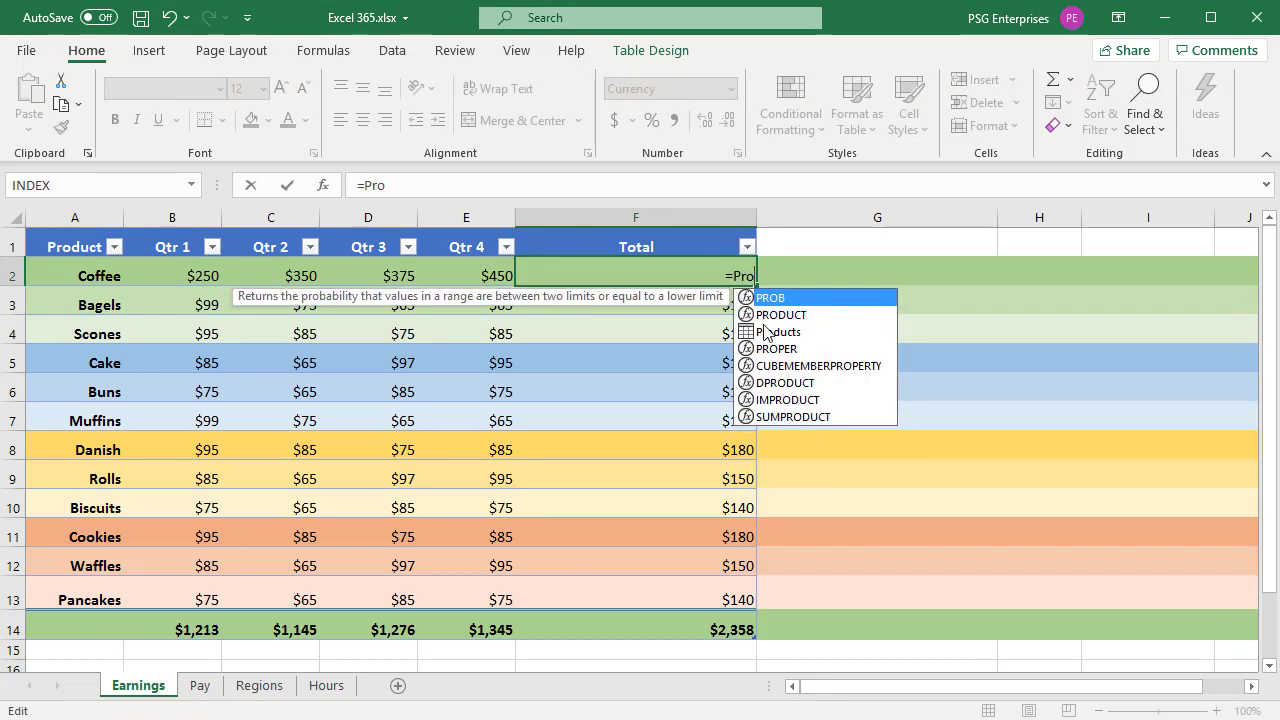
click(766, 315)
double_click(767, 316)
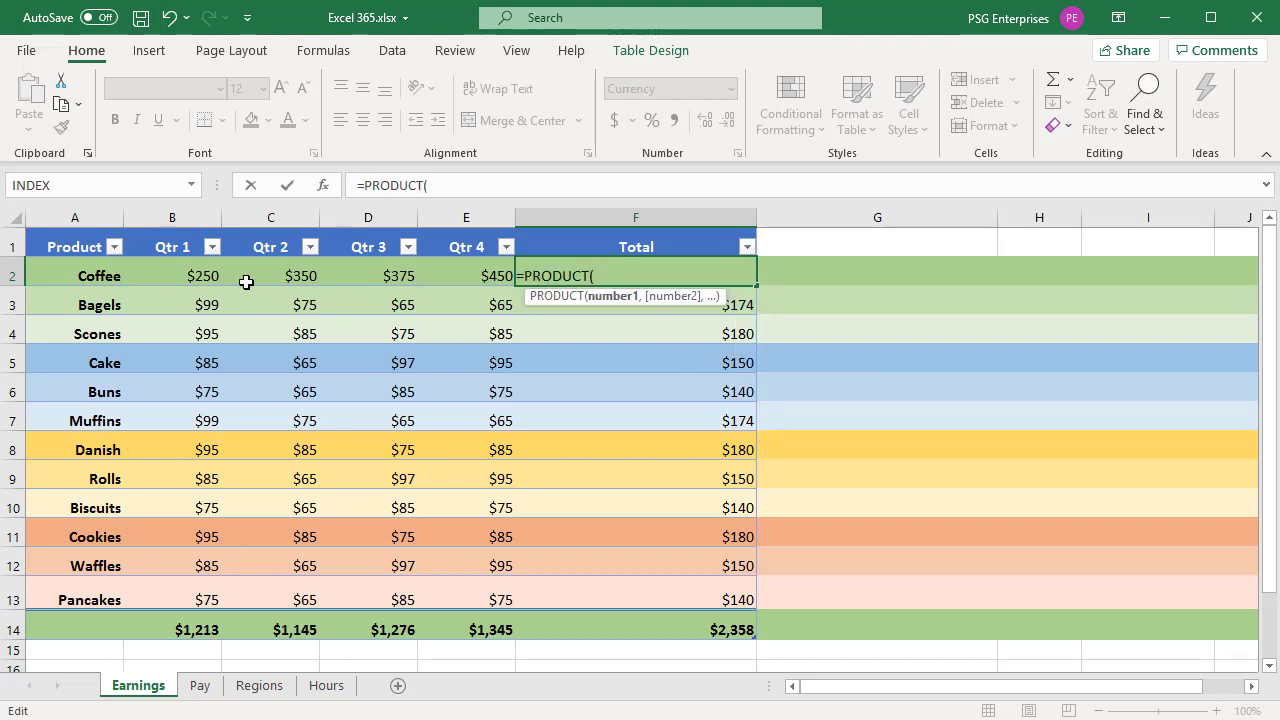
click(210, 273)
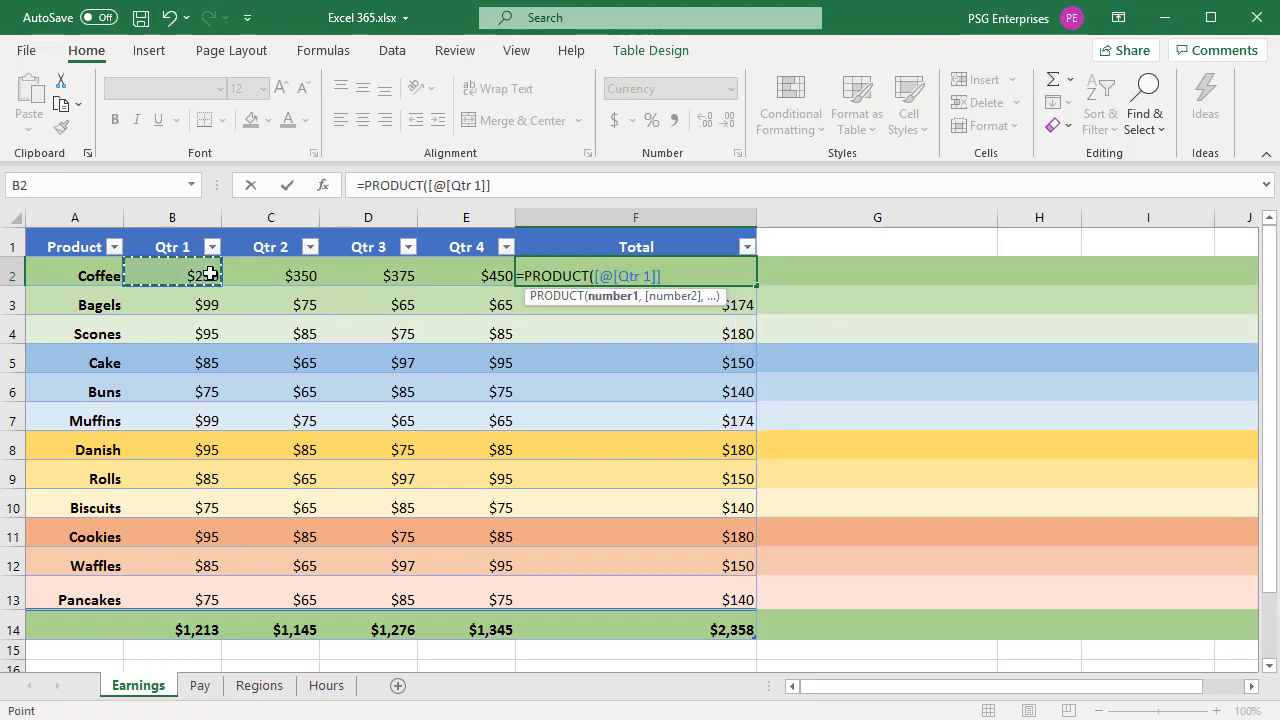
shift+click(468, 274)
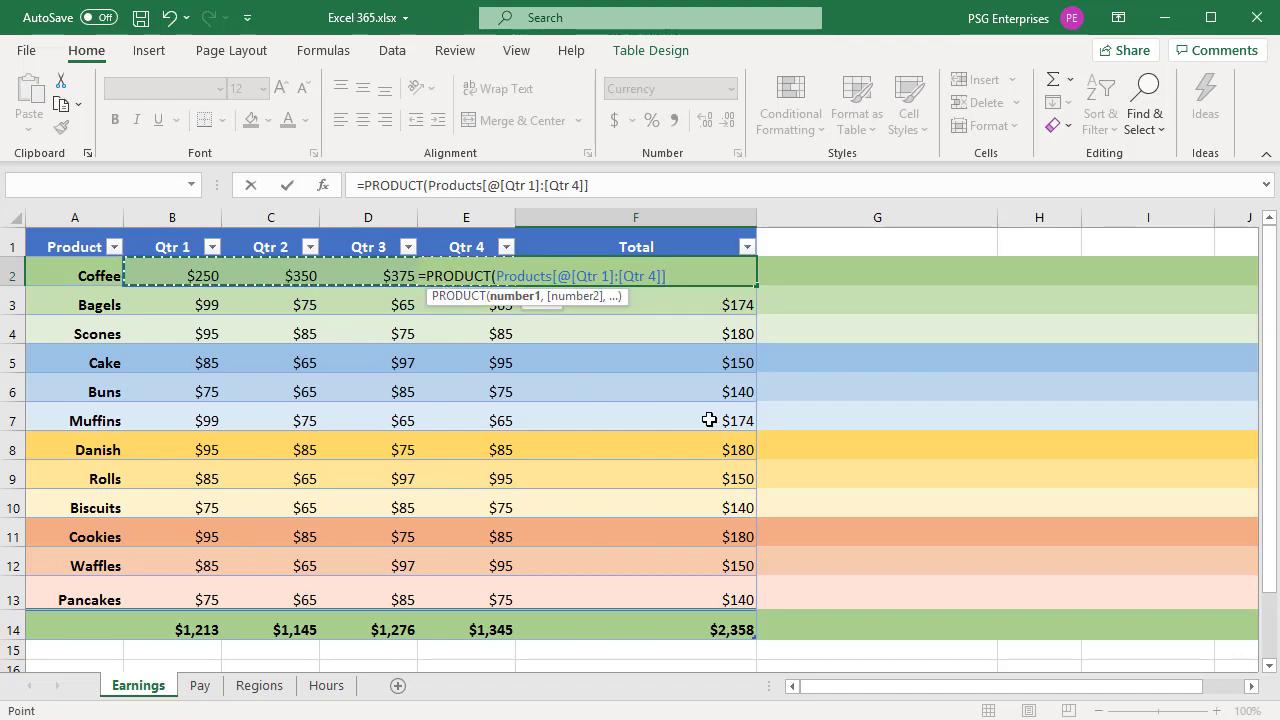
text())
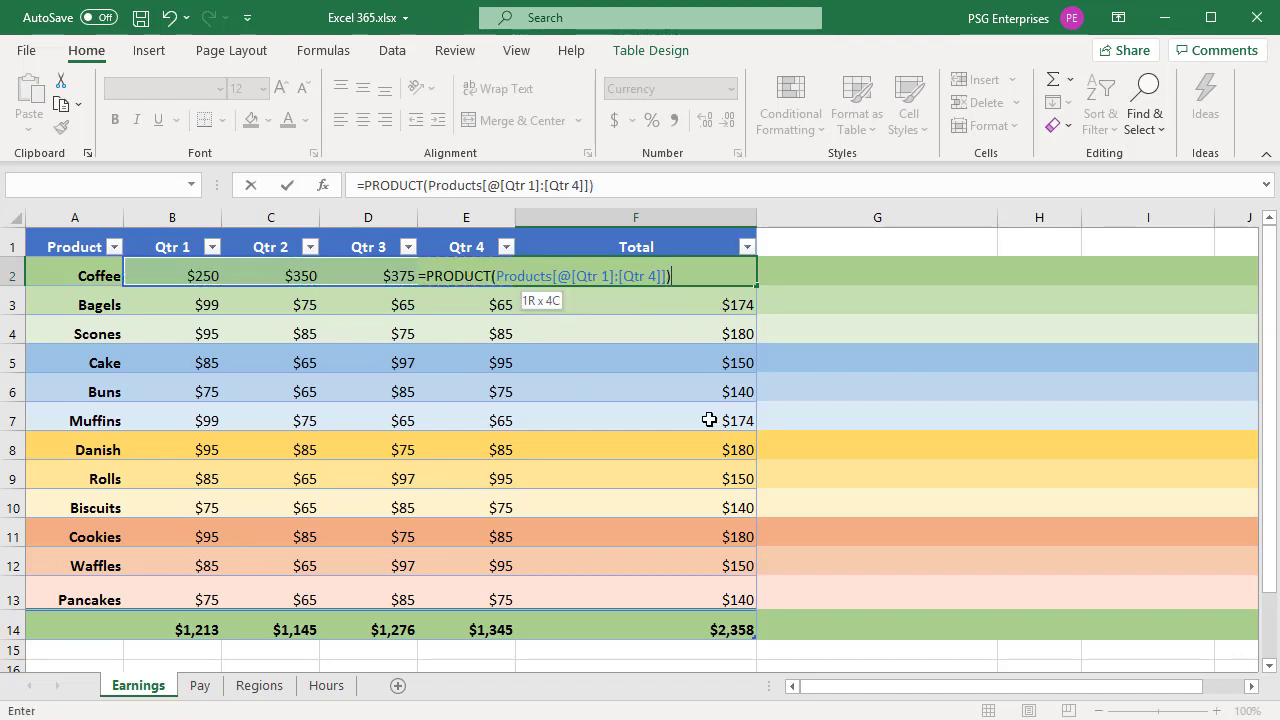
key(Return)
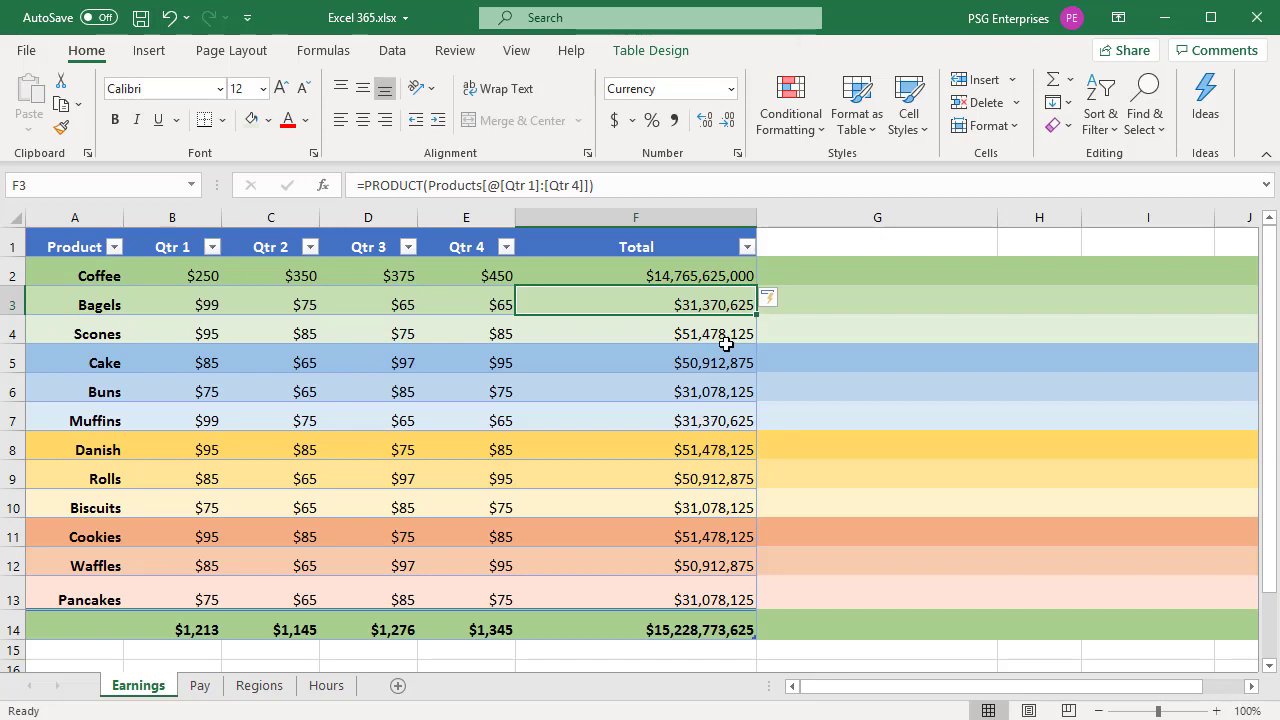
Step: Undo the calculated column fill, keeping the PRODUCT formula only in the Coffee row's Total cell
click(786, 301)
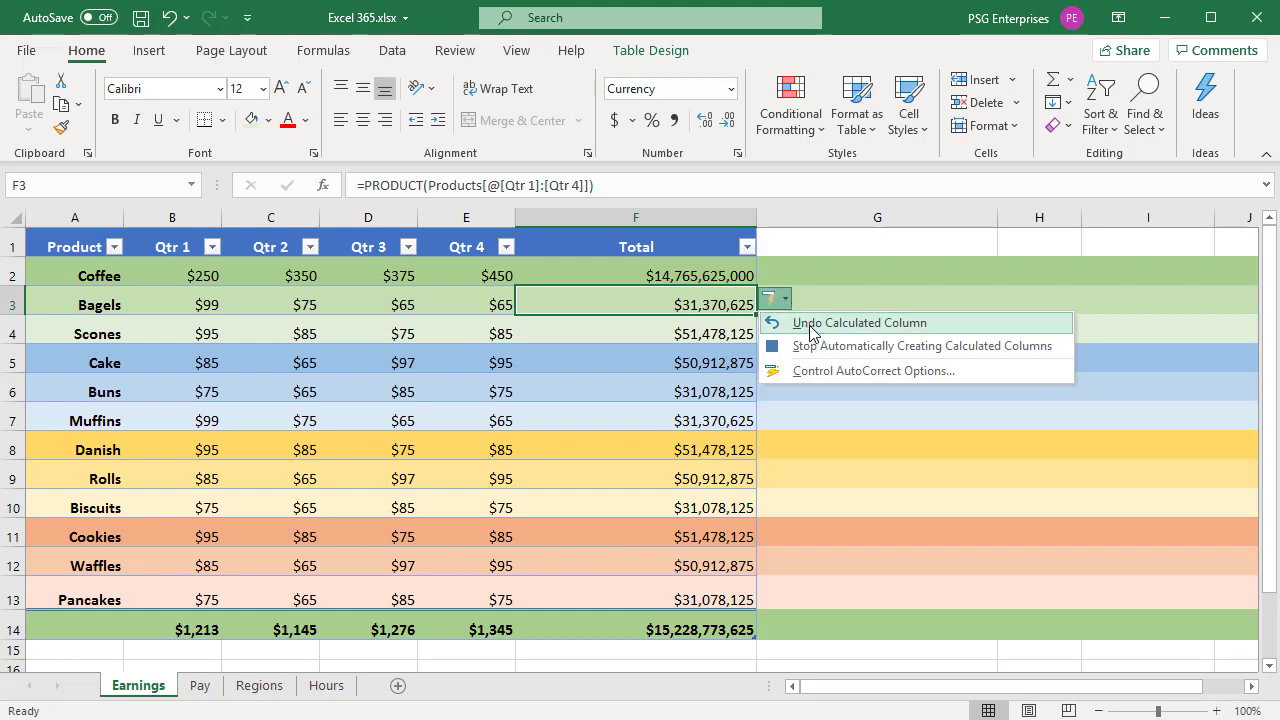
click(809, 325)
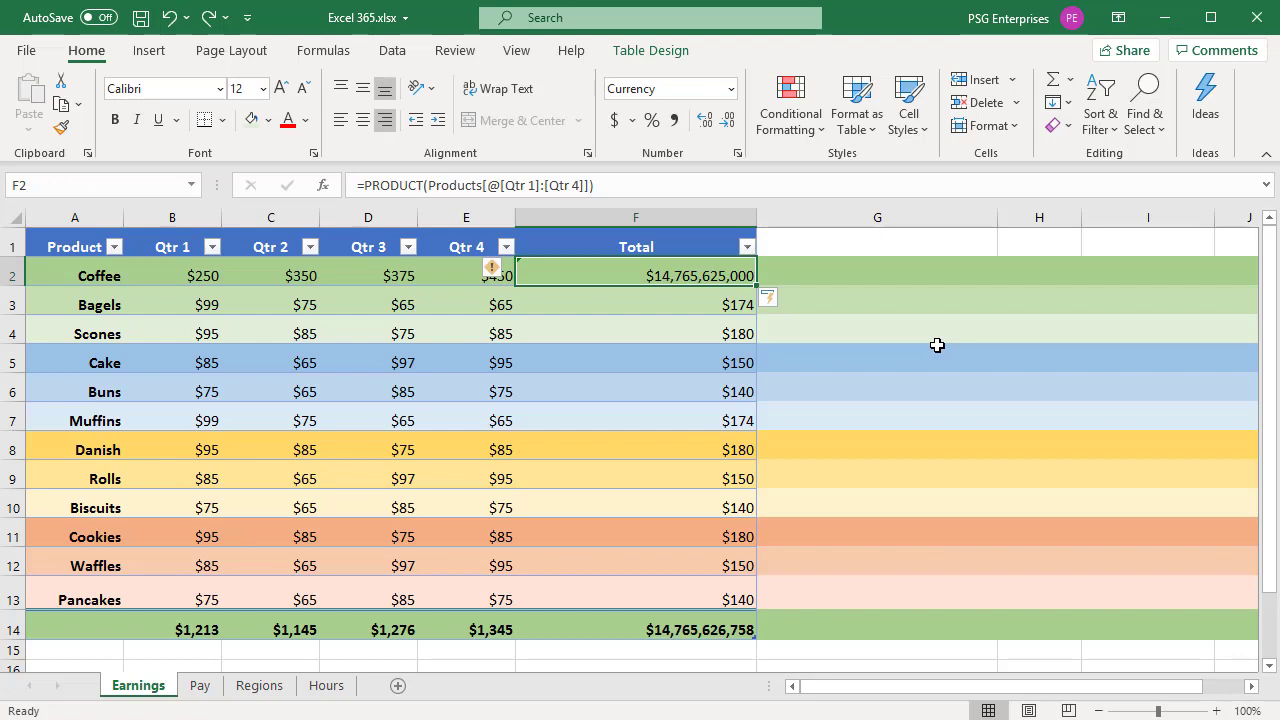
click(860, 301)
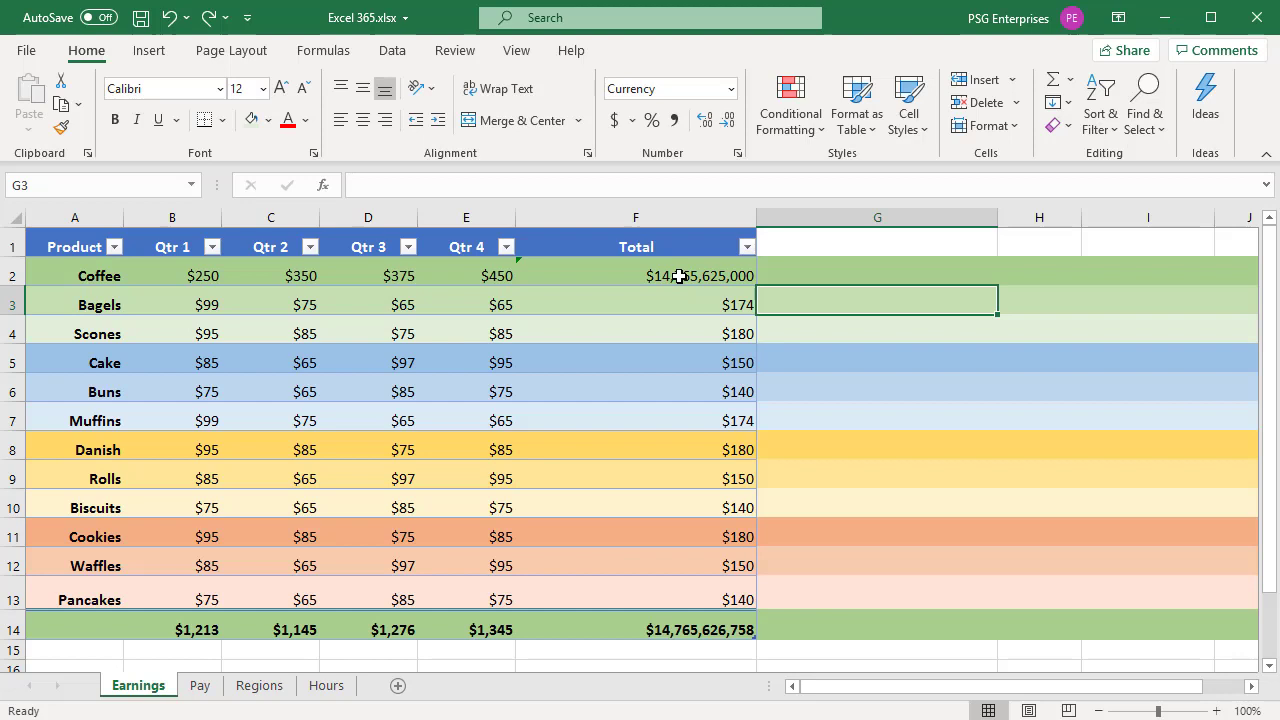
Step: Compare the Total formulas in the Coffee and Bagels rows without changing either one
double_click(679, 276)
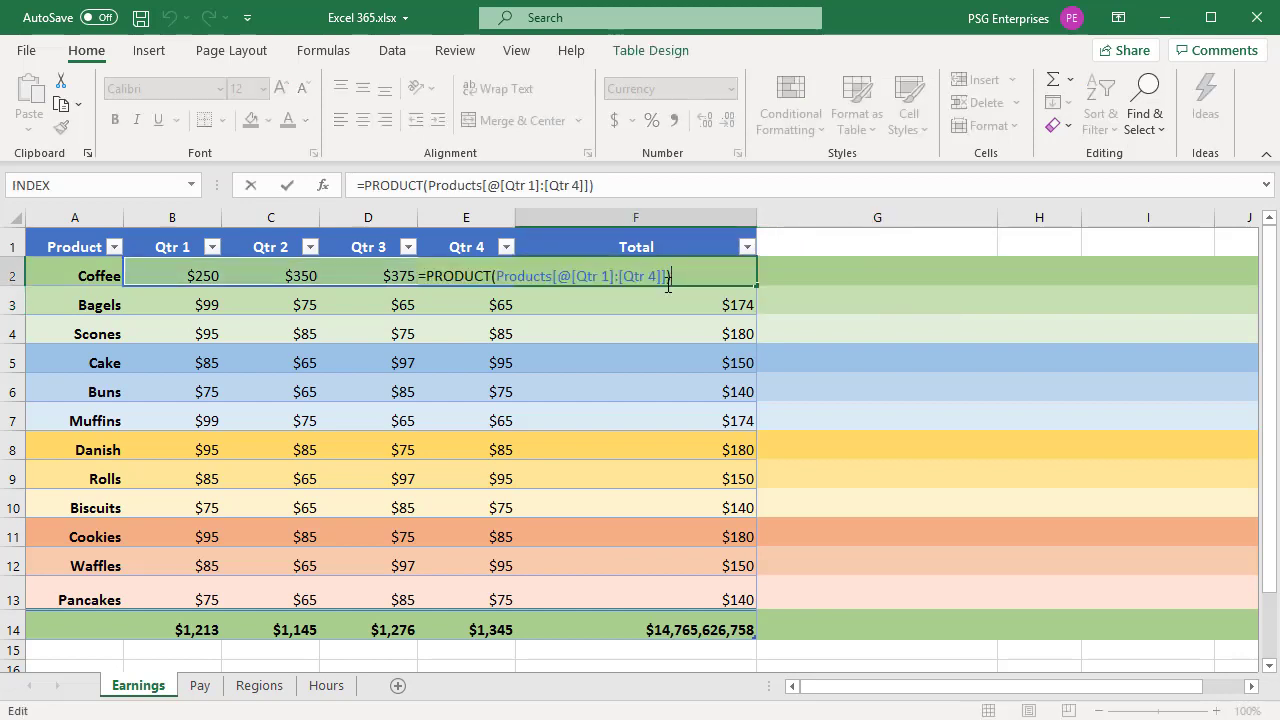
key(Escape)
click(668, 309)
double_click(666, 308)
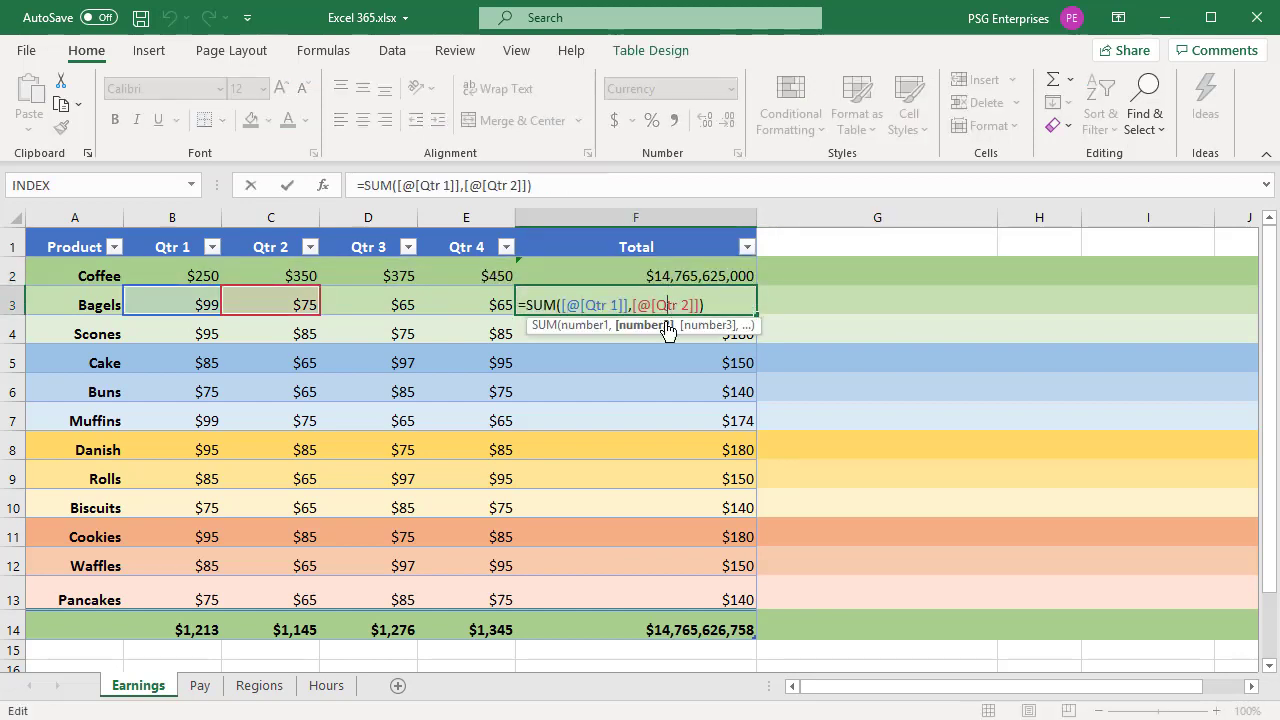